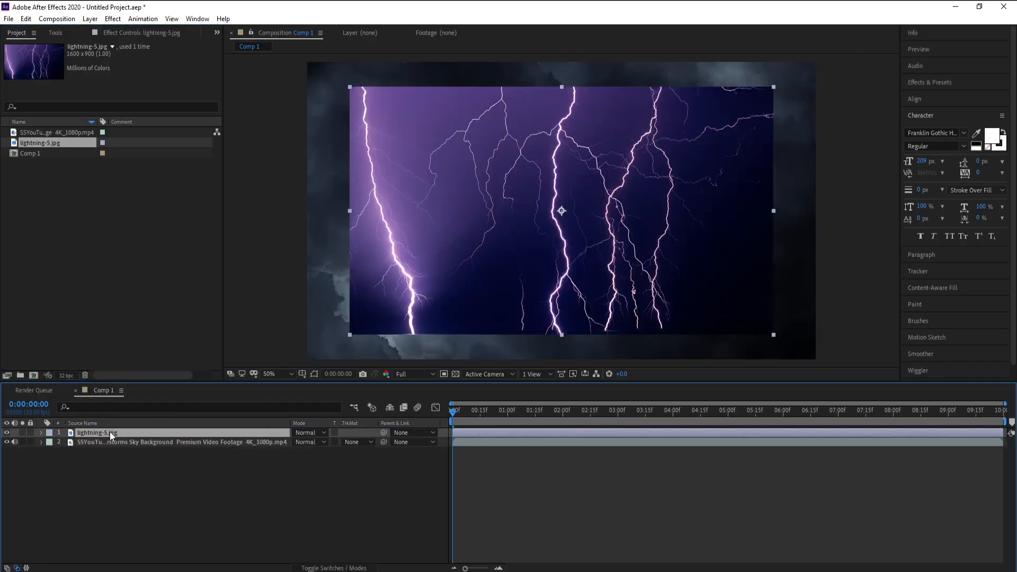
Scale the lightning image layer up to 121% so it fills the composition.
key(s)
drag(307, 442, 322, 443)
click(303, 470)
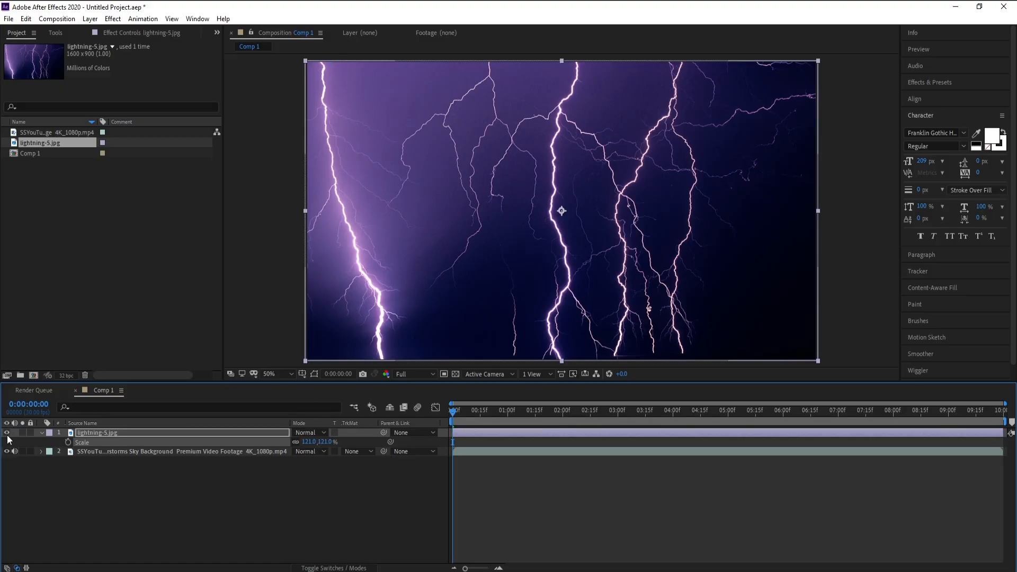
Create a new black solid layer in the composition.
click(90, 19)
mouse_move(101, 30)
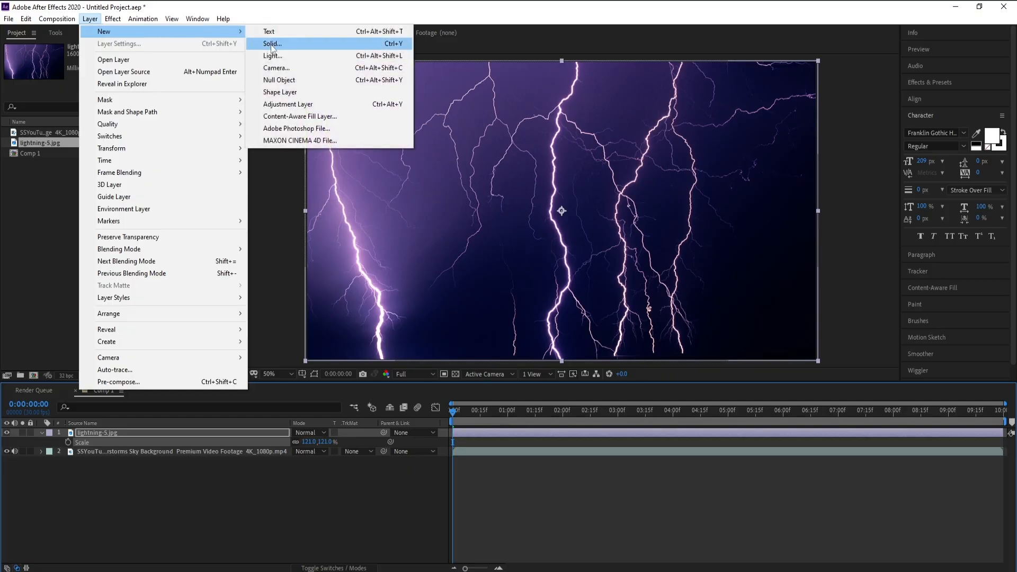
click(273, 43)
click(568, 327)
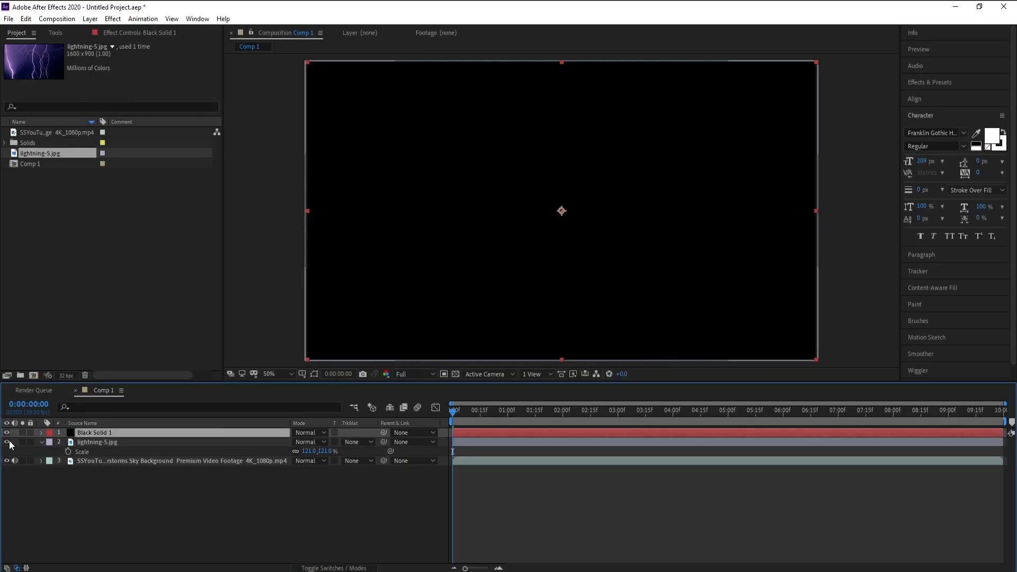
Hide the solid and, with the Pen tool on it, trace an open mask path down the leftmost lightning bolt.
click(7, 433)
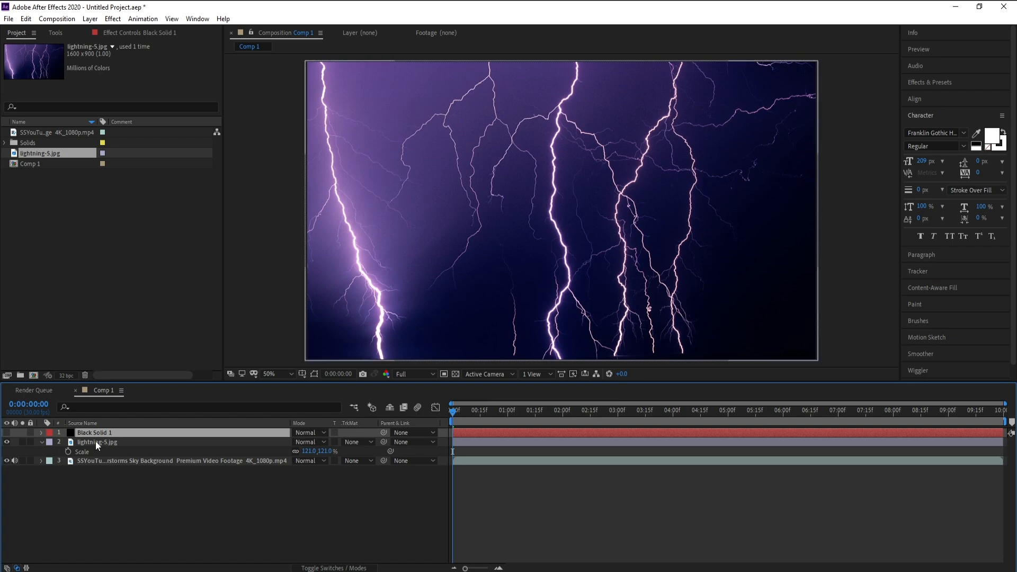
click(55, 33)
key(h)
scroll(384, 136, up, 4)
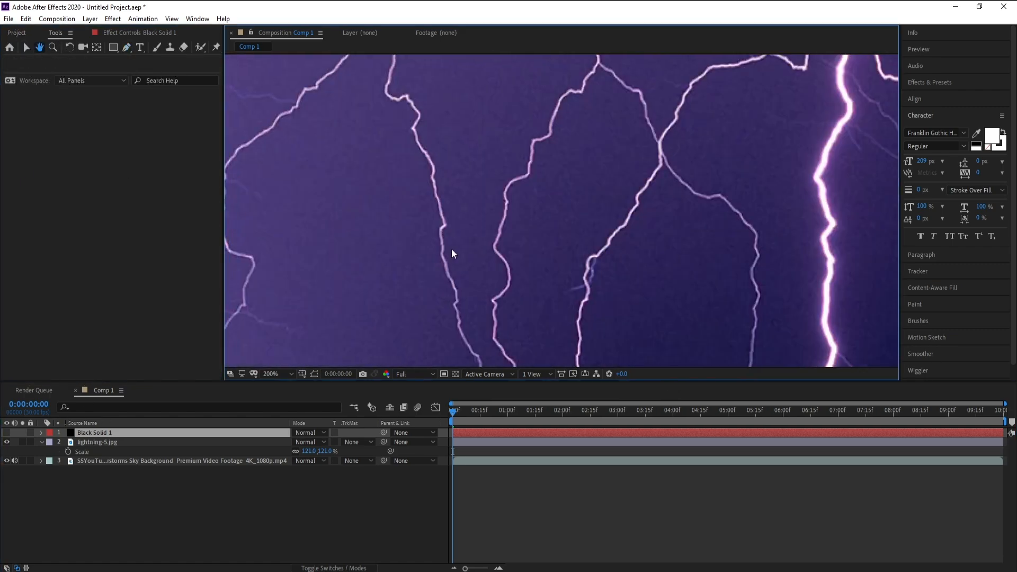
drag(452, 251, 372, 243)
key(g)
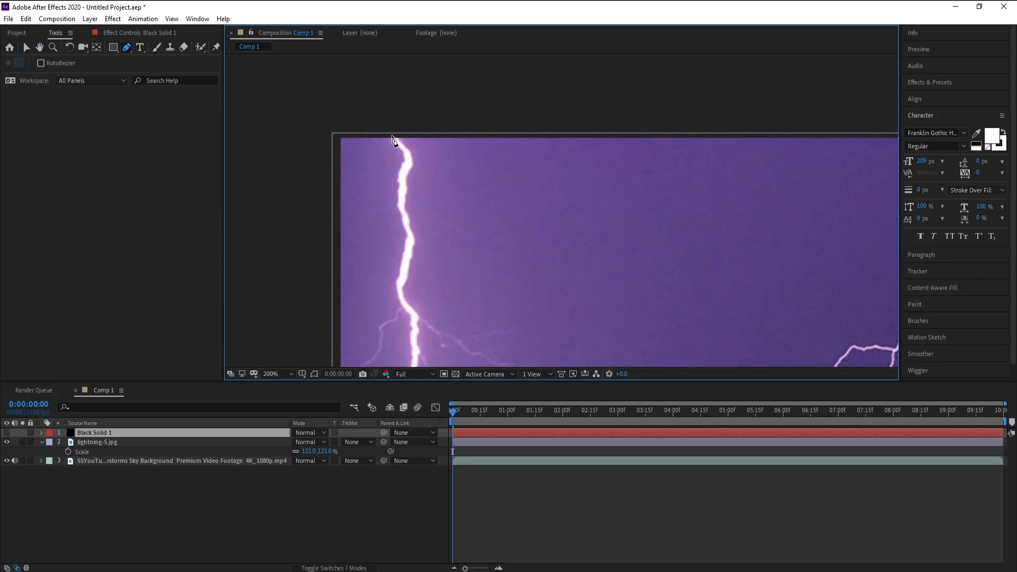
drag(385, 125, 391, 132)
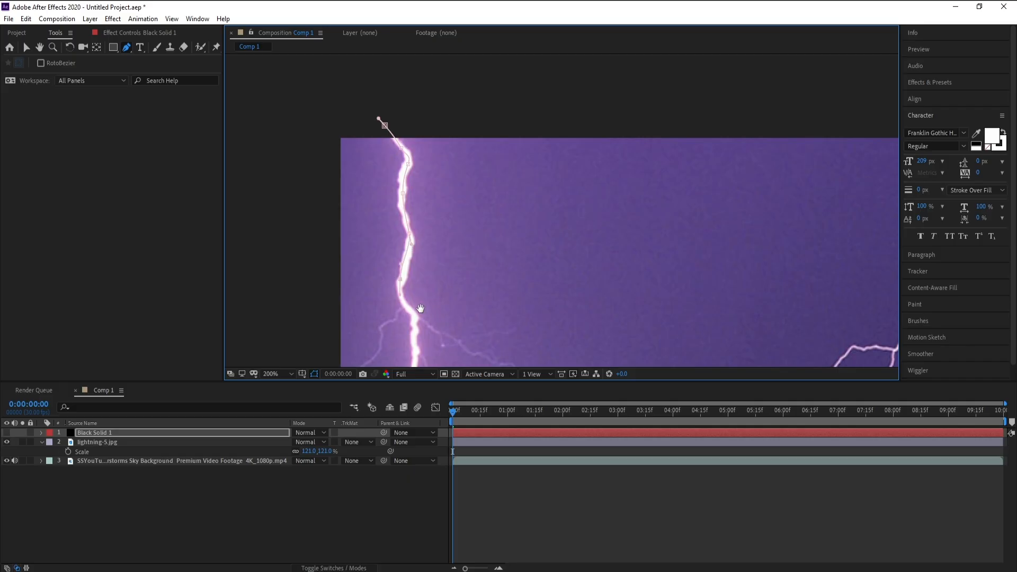
drag(420, 308, 347, 215)
click(352, 264)
drag(294, 268, 271, 175)
drag(333, 184, 336, 190)
drag(348, 291, 351, 198)
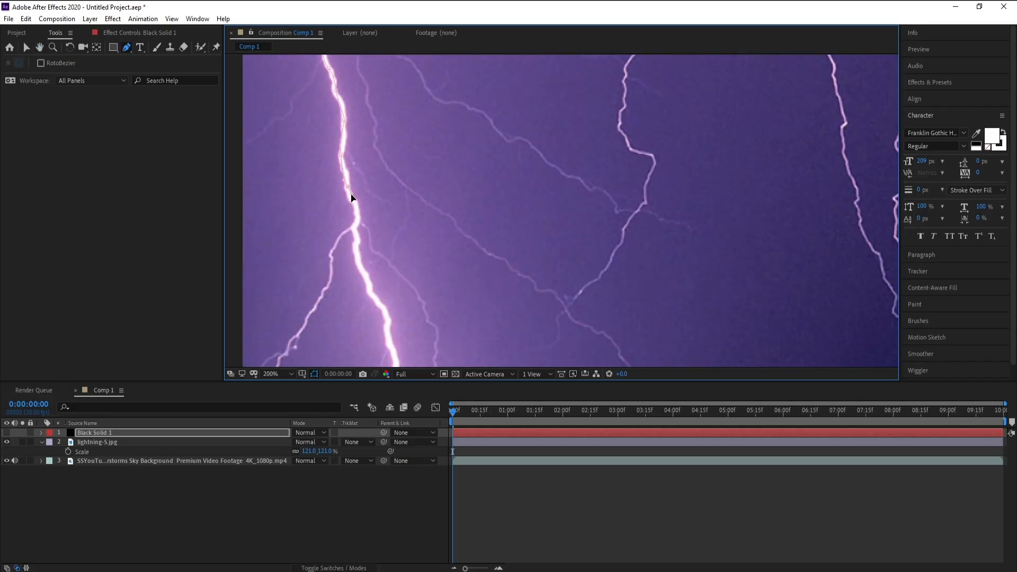
click(362, 267)
click(373, 293)
drag(383, 316, 387, 323)
drag(413, 281, 409, 166)
drag(386, 233, 410, 271)
drag(431, 287, 420, 216)
drag(421, 222, 424, 232)
click(431, 248)
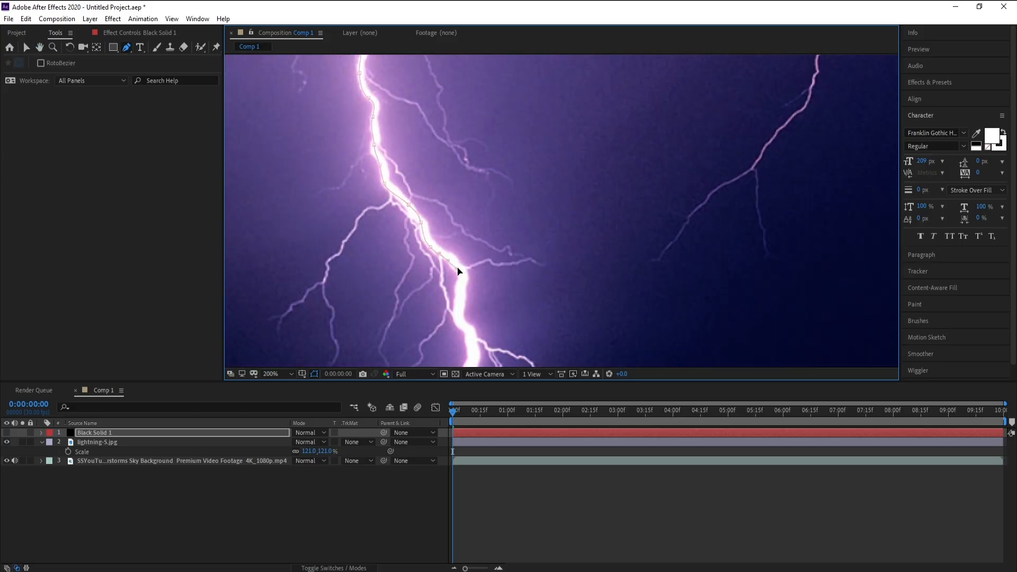
drag(471, 300, 426, 213)
drag(426, 220, 425, 227)
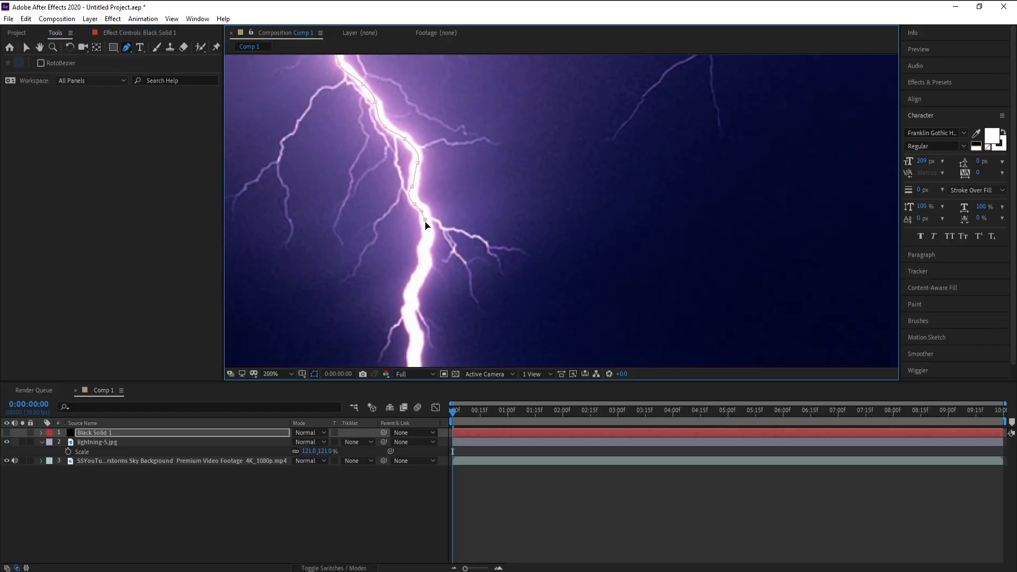
drag(427, 269, 427, 194)
click(417, 204)
drag(415, 282, 416, 286)
drag(416, 305, 419, 236)
drag(428, 260, 432, 273)
scroll(500, 198, down, 2)
drag(529, 141, 446, 238)
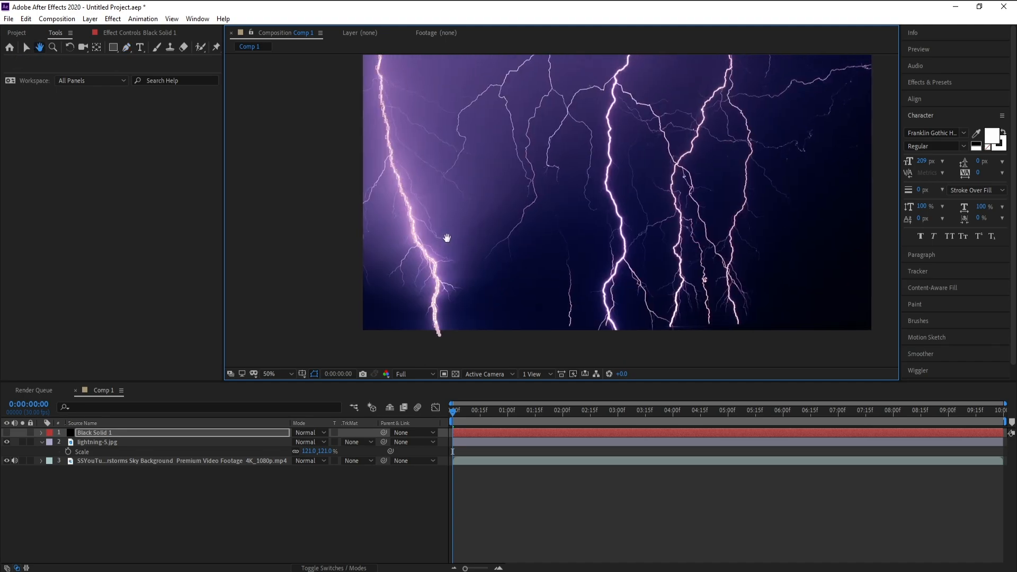
Show the black solid again, hide the lightning image layer and select the solid.
click(13, 433)
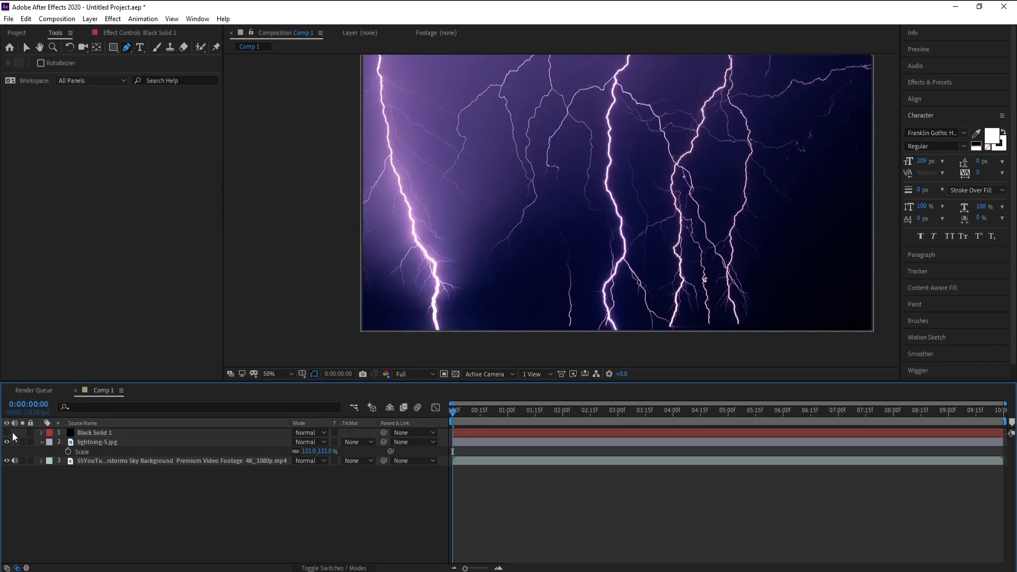
drag(6, 433, 7, 442)
click(85, 433)
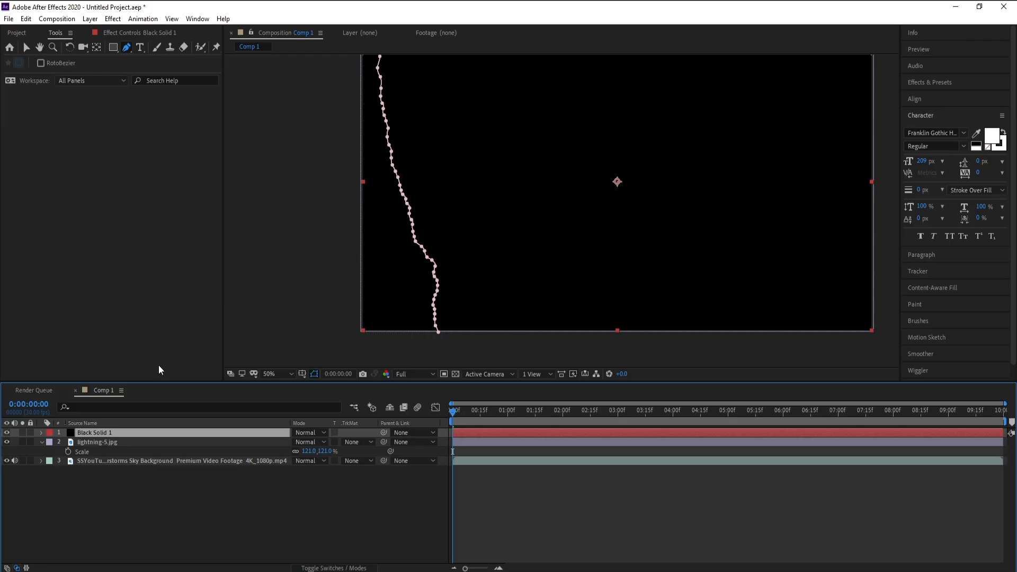
Expand the solid's Mask 1 properties and set a Mask Path keyframe at the start.
click(42, 434)
click(51, 443)
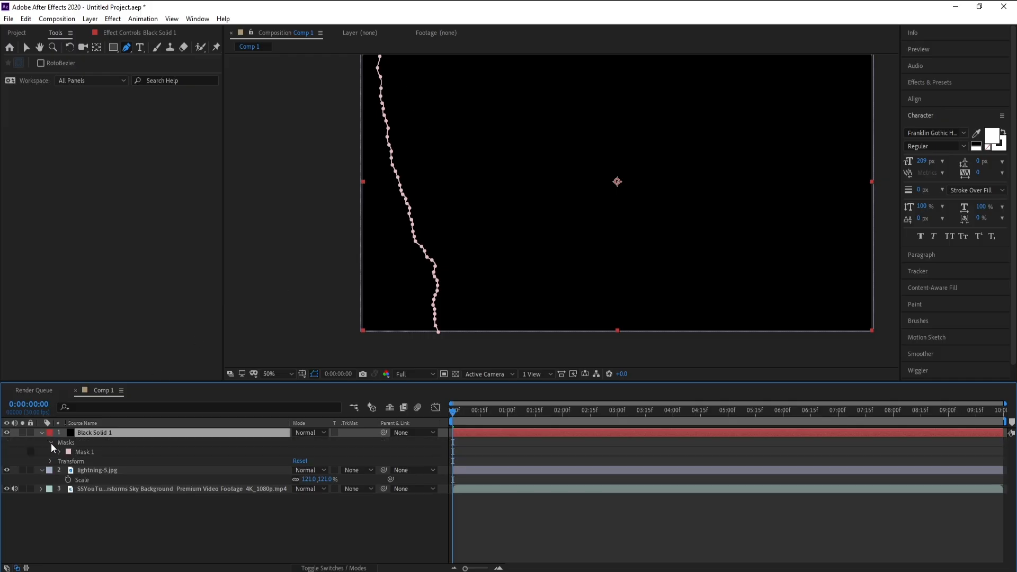
click(59, 452)
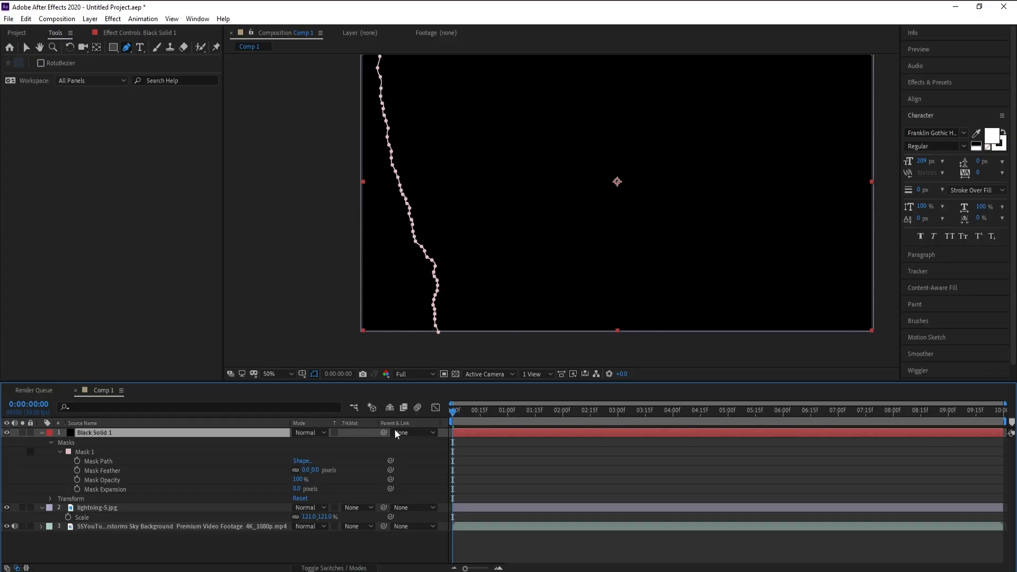
click(78, 461)
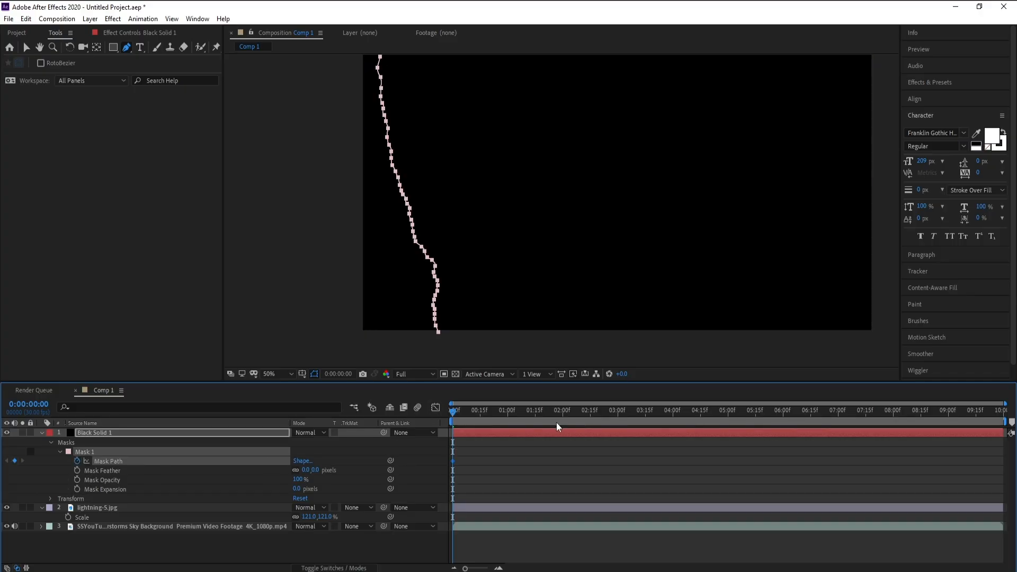
Go to 5 seconds and start reshaping the mask path by moving its upper vertices and handles.
click(728, 414)
drag(439, 165, 524, 326)
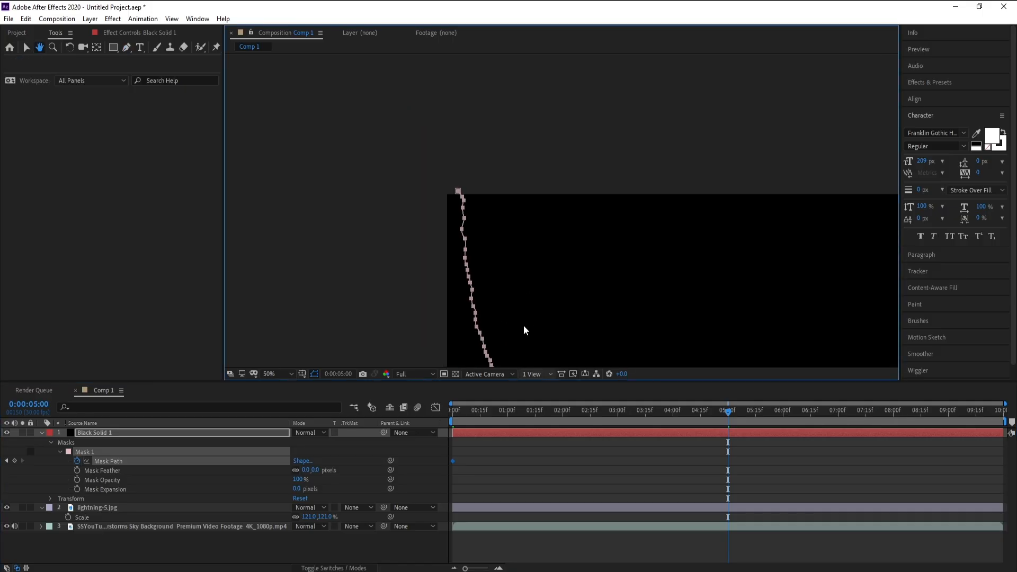
scroll(475, 207, up, 3)
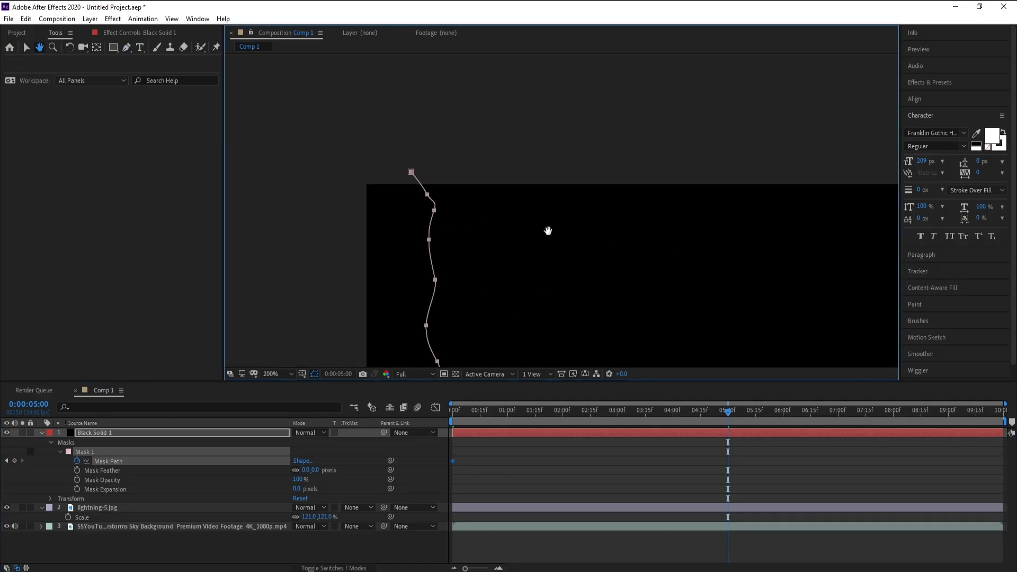
drag(548, 231, 573, 215)
key(g)
drag(459, 197, 449, 199)
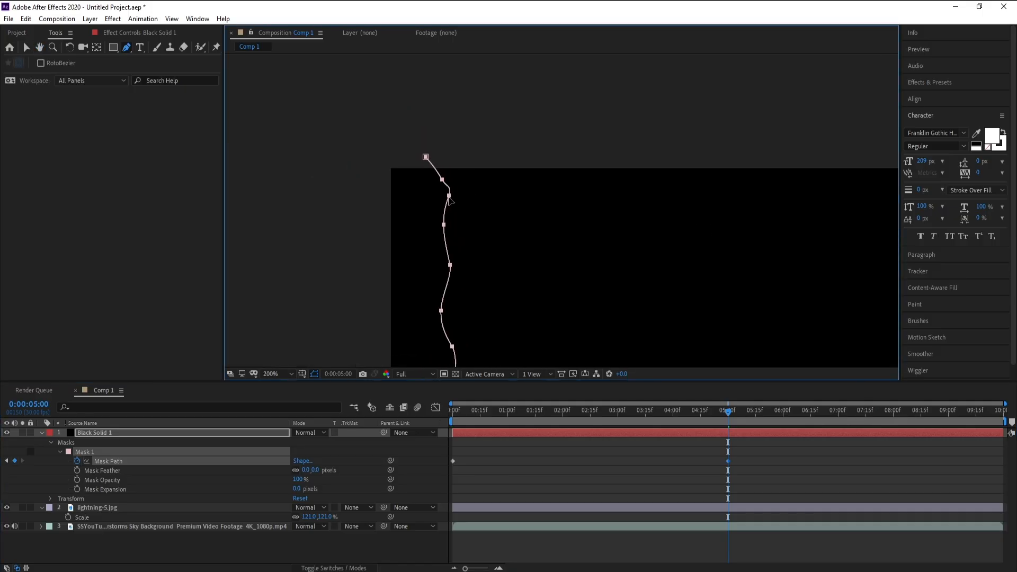
click(26, 18)
click(31, 31)
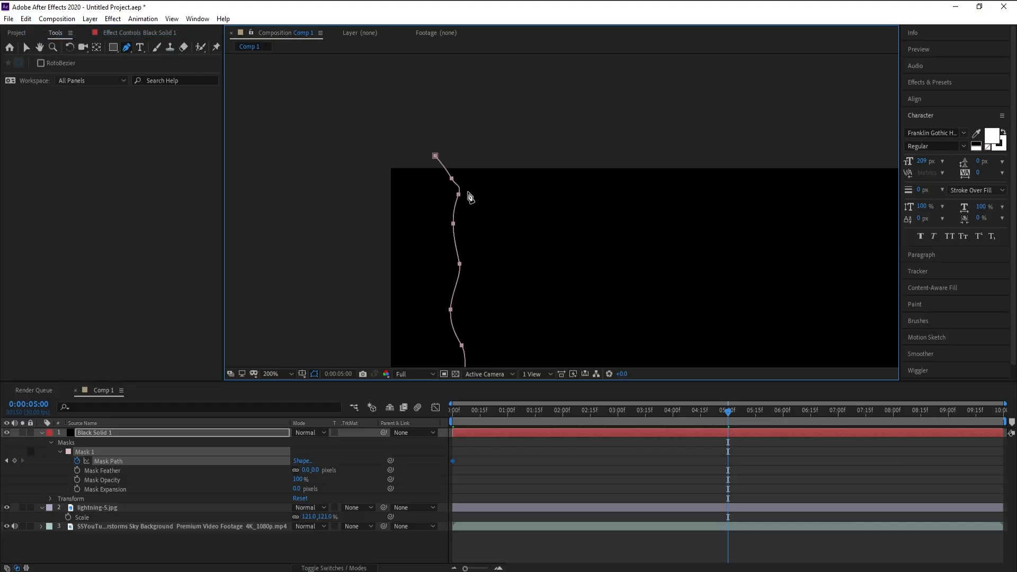
drag(453, 197, 449, 204)
drag(453, 223, 447, 227)
drag(460, 264, 448, 264)
drag(450, 310, 463, 303)
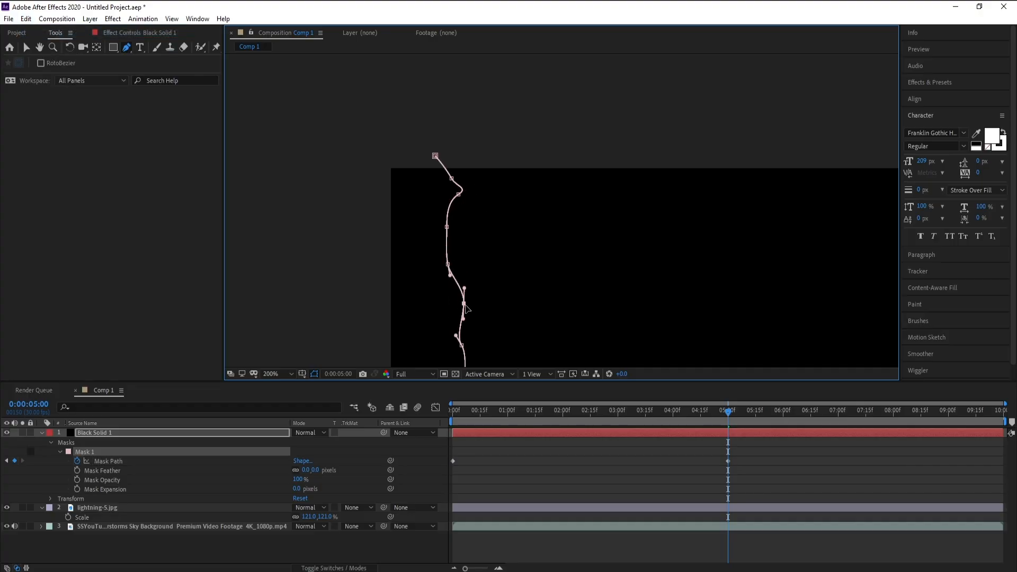
Keep dragging the mask's vertices and handles at 5 seconds to turn the whole path into a zigzag.
drag(460, 347, 469, 218)
drag(470, 215, 463, 218)
drag(473, 261, 481, 258)
drag(503, 310, 475, 241)
drag(477, 276, 467, 285)
drag(481, 305, 469, 214)
drag(470, 238, 459, 244)
drag(486, 286, 472, 193)
drag(464, 174, 466, 179)
drag(460, 209, 451, 213)
drag(467, 241, 467, 270)
drag(484, 301, 460, 218)
drag(454, 243, 445, 249)
drag(467, 269, 479, 263)
drag(481, 298, 466, 217)
drag(482, 242, 499, 275)
drag(529, 220, 510, 117)
drag(487, 194, 478, 197)
mouse_move(492, 212)
mouse_down()
mouse_move(496, 204)
mouse_move(490, 231)
mouse_up()
drag(501, 252, 475, 217)
drag(477, 216, 461, 220)
drag(478, 233, 448, 204)
drag(464, 219, 496, 248)
drag(506, 277, 487, 241)
drag(454, 202, 463, 197)
drag(508, 260, 545, 286)
drag(527, 311, 525, 268)
drag(506, 290, 528, 285)
drag(517, 305, 504, 269)
drag(488, 283, 477, 285)
mouse_move(485, 305)
mouse_down()
mouse_move(494, 301)
mouse_move(481, 322)
mouse_up()
drag(491, 341, 493, 316)
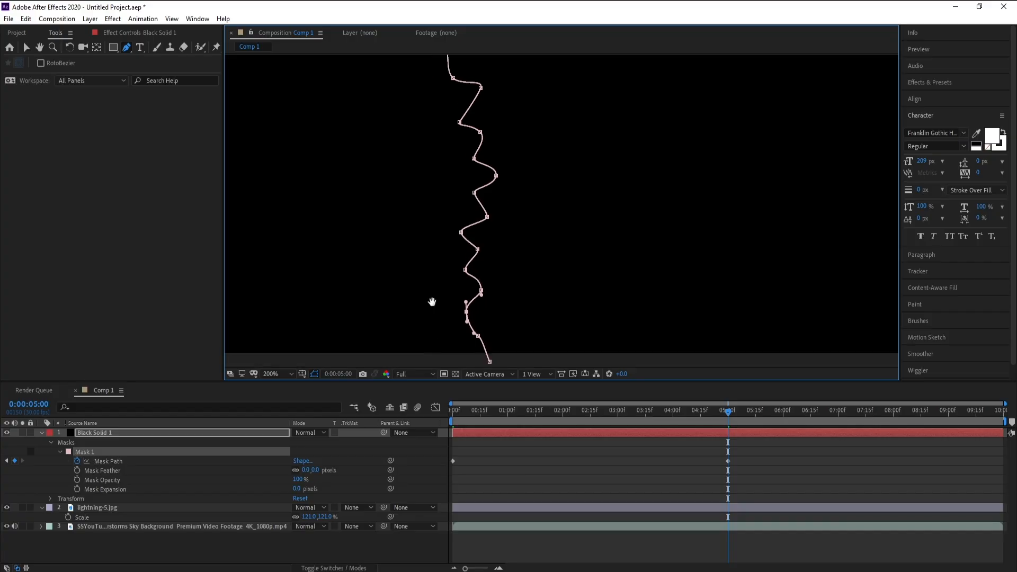
scroll(496, 209, down, 4)
drag(542, 188, 513, 316)
Go to the end of the timeline and reshape the upper part of the mask path into a different zigzag.
click(1002, 419)
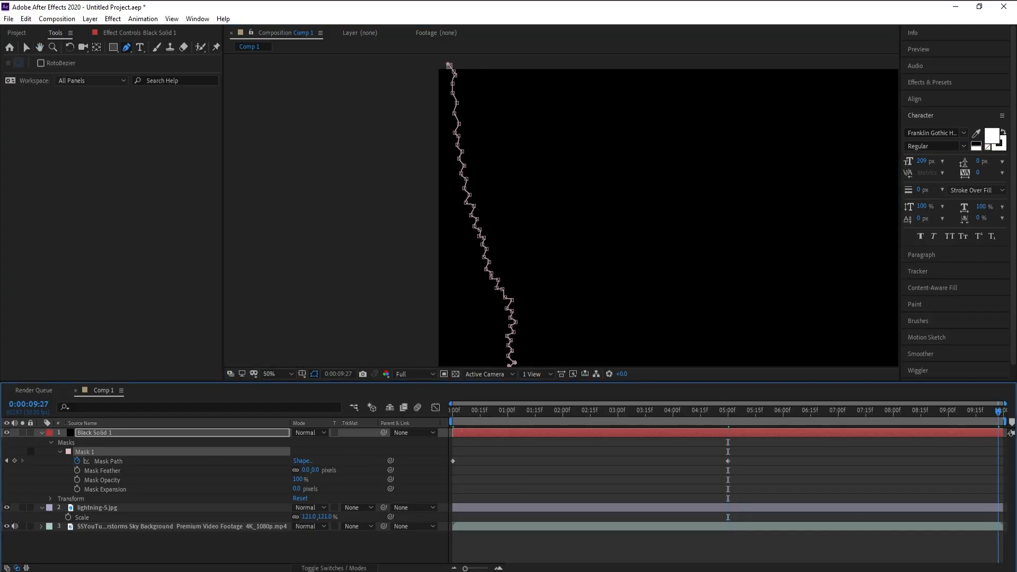
scroll(475, 145, up, 4)
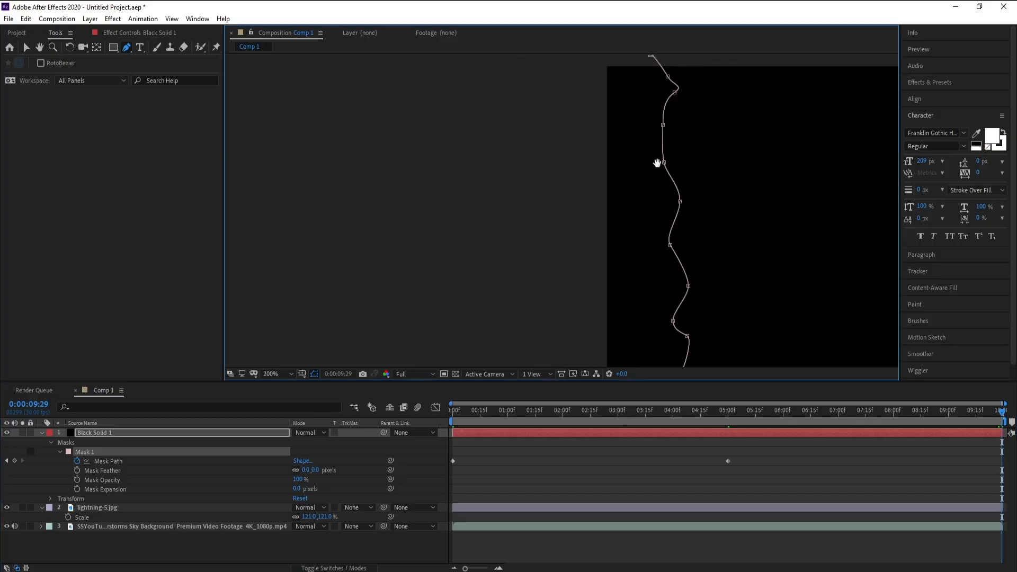
mouse_move(500, 205)
mouse_down()
mouse_move(503, 220)
mouse_move(493, 220)
mouse_move(508, 208)
mouse_move(504, 197)
mouse_up()
drag(496, 246, 502, 243)
drag(497, 284, 494, 287)
drag(513, 322, 504, 321)
drag(495, 288, 486, 248)
drag(504, 321, 492, 311)
drag(454, 365, 501, 183)
drag(485, 241, 470, 239)
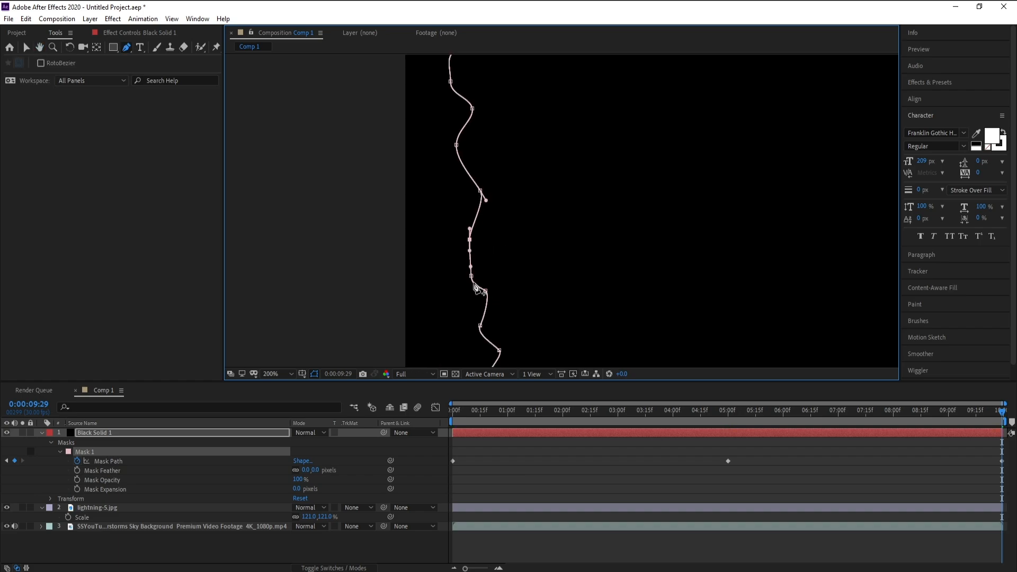
drag(478, 276, 491, 265)
drag(485, 291, 476, 290)
drag(405, 242, 374, 169)
drag(450, 253, 469, 248)
drag(469, 278, 453, 277)
drag(378, 232, 335, 148)
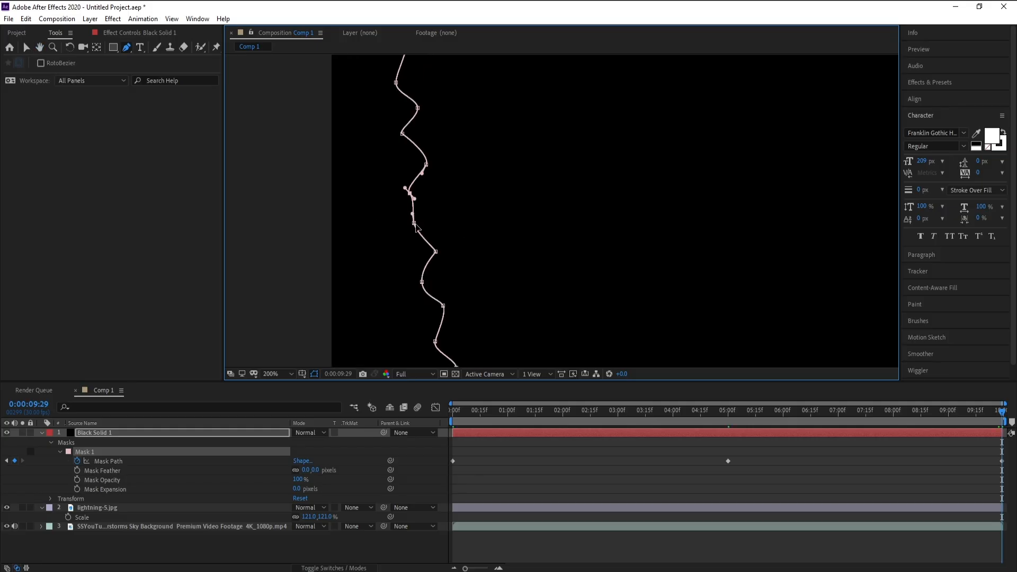
drag(416, 219, 432, 219)
drag(434, 249, 416, 243)
drag(422, 282, 382, 264)
drag(399, 298, 417, 283)
drag(430, 312, 401, 315)
drag(384, 324, 395, 233)
drag(408, 262, 382, 267)
drag(397, 291, 387, 236)
mouse_move(398, 256)
mouse_down()
mouse_move(415, 244)
mouse_move(403, 265)
mouse_up()
drag(411, 290, 430, 283)
drag(427, 313, 387, 246)
mouse_move(388, 279)
mouse_down()
mouse_move(407, 268)
mouse_move(394, 296)
mouse_up()
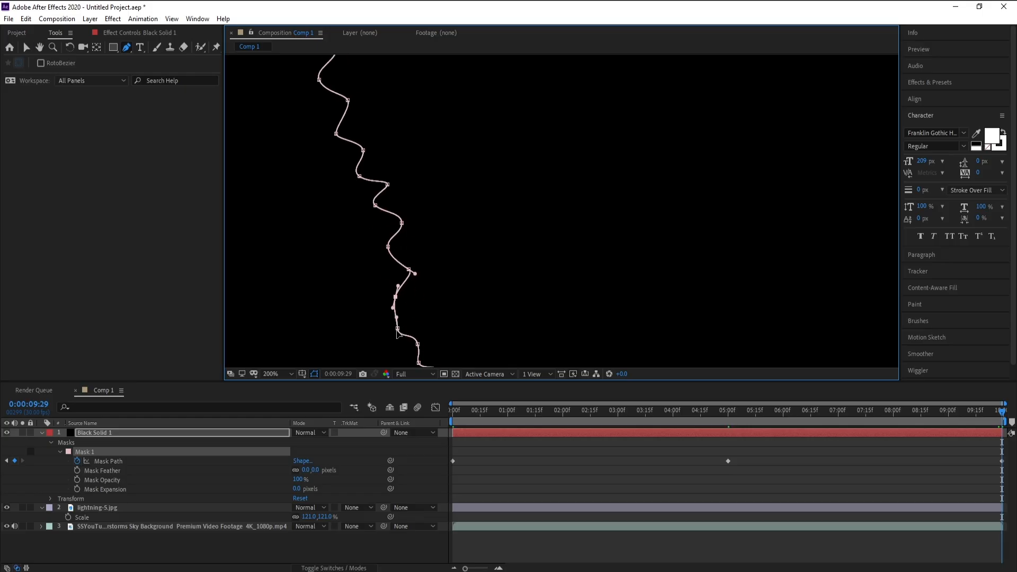
Continue reshaping the lower part of the mask path at the end of the timeline.
drag(400, 333, 414, 316)
drag(422, 351, 393, 257)
drag(408, 278, 412, 303)
drag(415, 337, 405, 259)
drag(430, 283, 436, 268)
drag(462, 283, 431, 286)
drag(458, 293, 401, 254)
mouse_move(422, 270)
mouse_down()
mouse_move(404, 276)
mouse_move(425, 288)
mouse_up()
drag(401, 308, 404, 263)
mouse_move(406, 286)
mouse_down()
mouse_move(421, 286)
mouse_move(398, 299)
mouse_up()
drag(393, 325, 409, 328)
drag(368, 295, 353, 202)
mouse_move(383, 270)
mouse_down()
mouse_move(402, 267)
mouse_move(382, 283)
mouse_up()
drag(385, 313, 393, 343)
scroll(487, 210, down, 2)
drag(563, 132, 556, 263)
key(g)
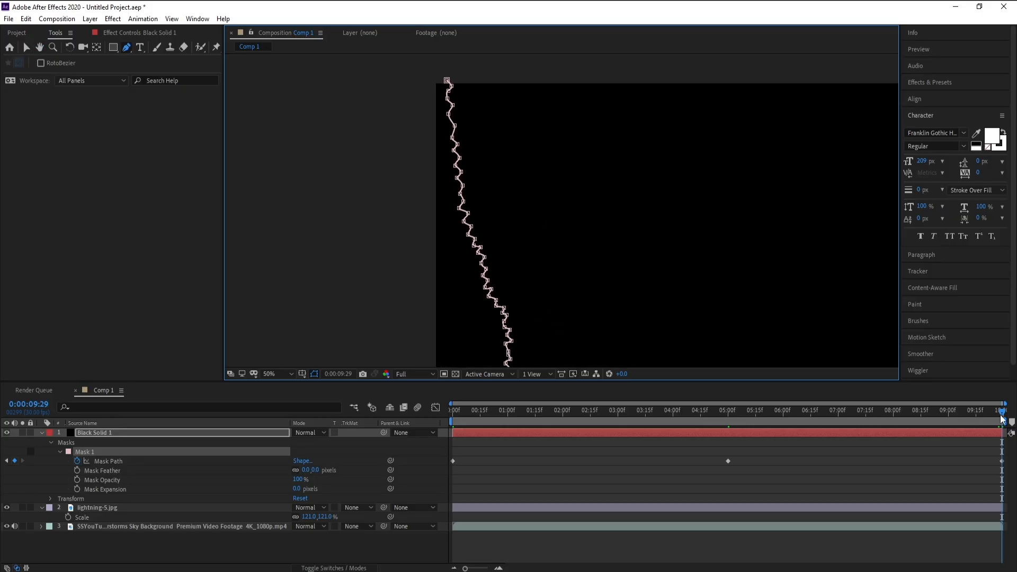
Scrub the timeline to about 3 seconds to preview the mask animation, and collapse the layers' properties.
drag(1003, 419, 671, 409)
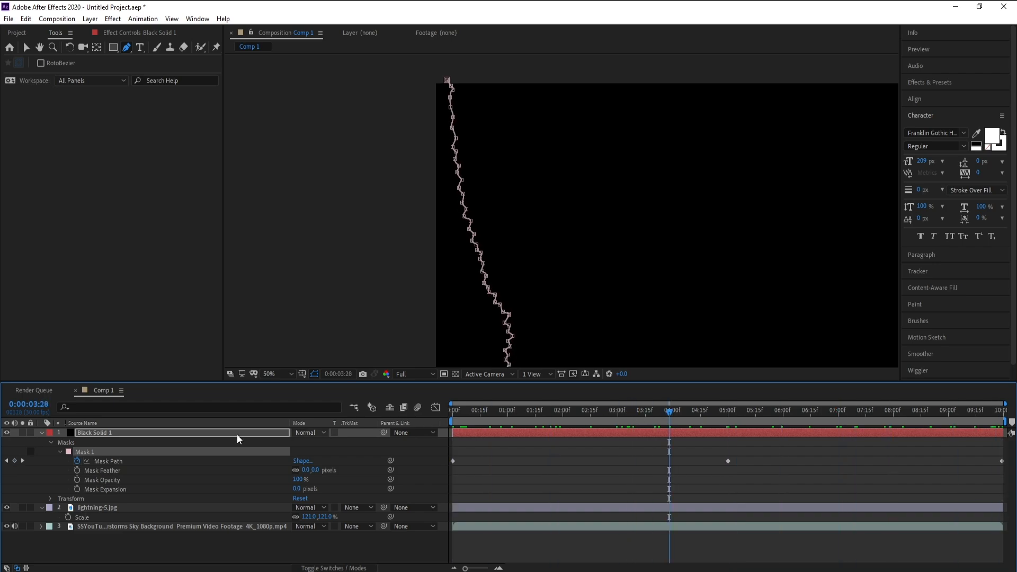
click(41, 433)
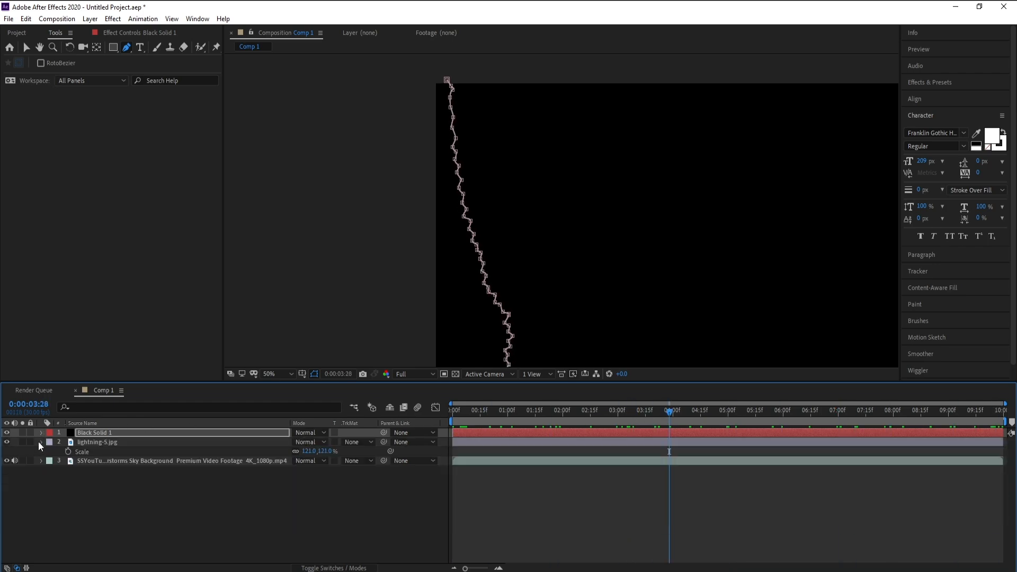
click(41, 442)
click(91, 433)
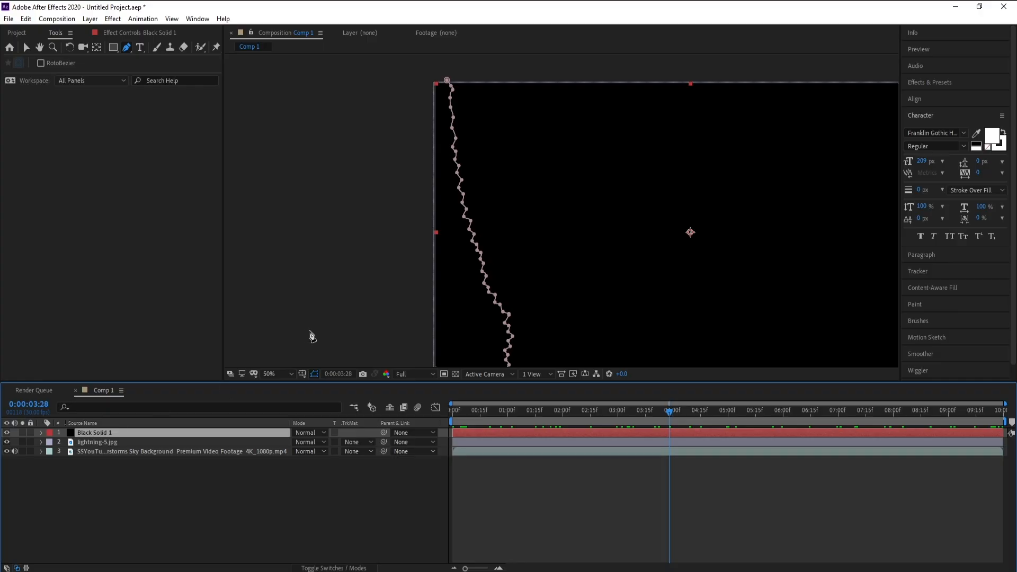
Rename the solid layer to Lightening.
right_click(88, 431)
click(114, 421)
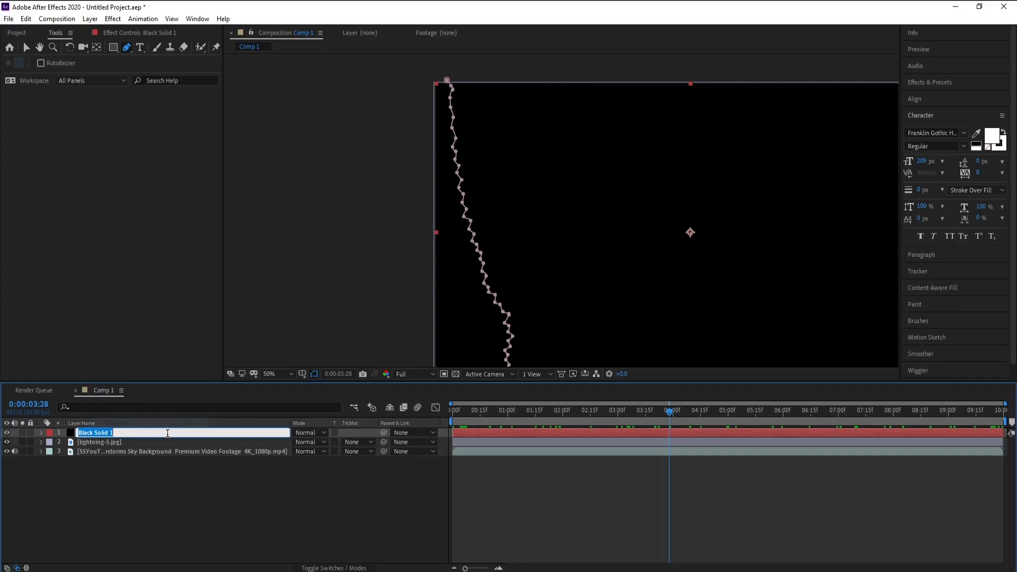
text(Li)
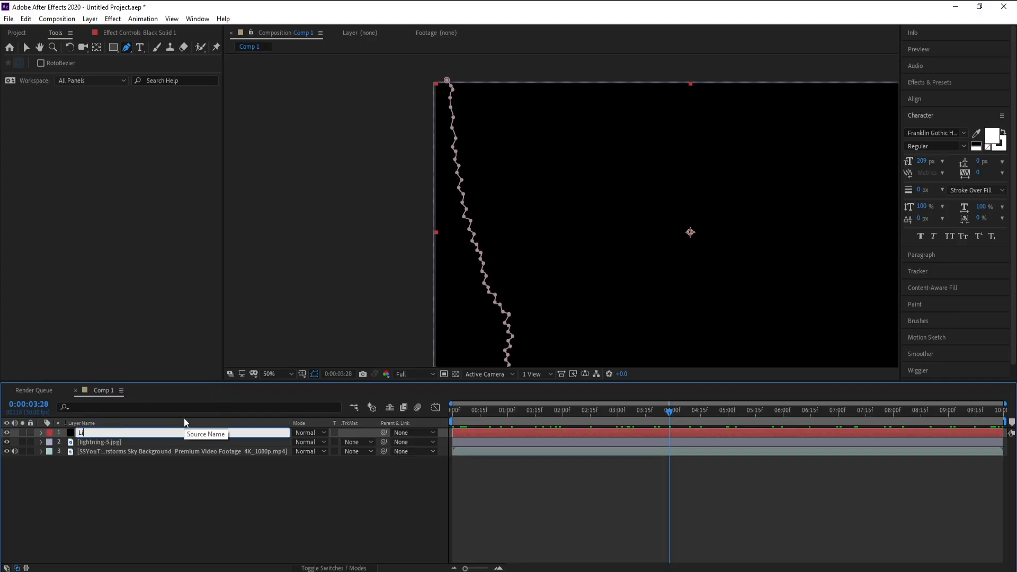
text(ghtin)
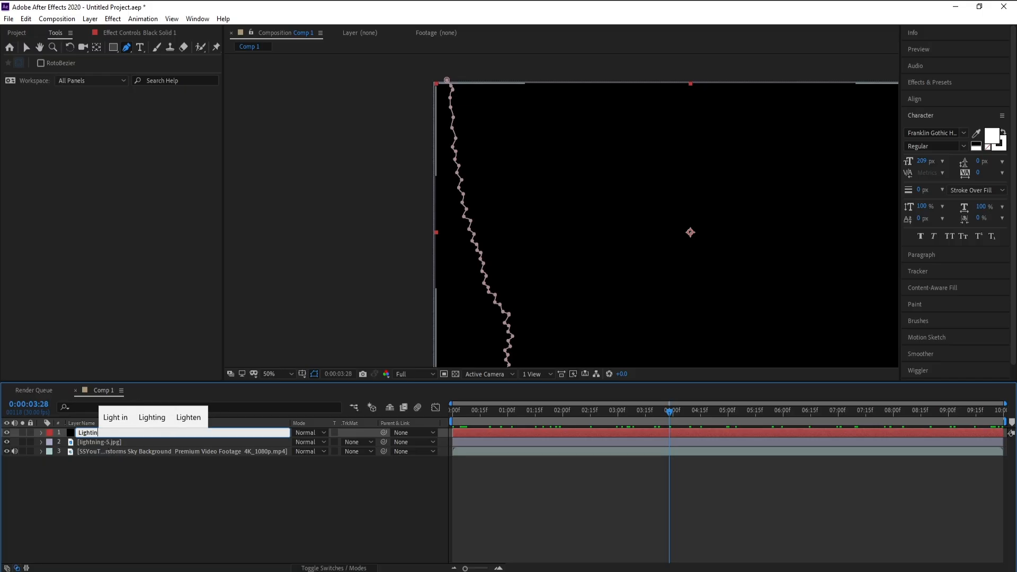
text(ing)
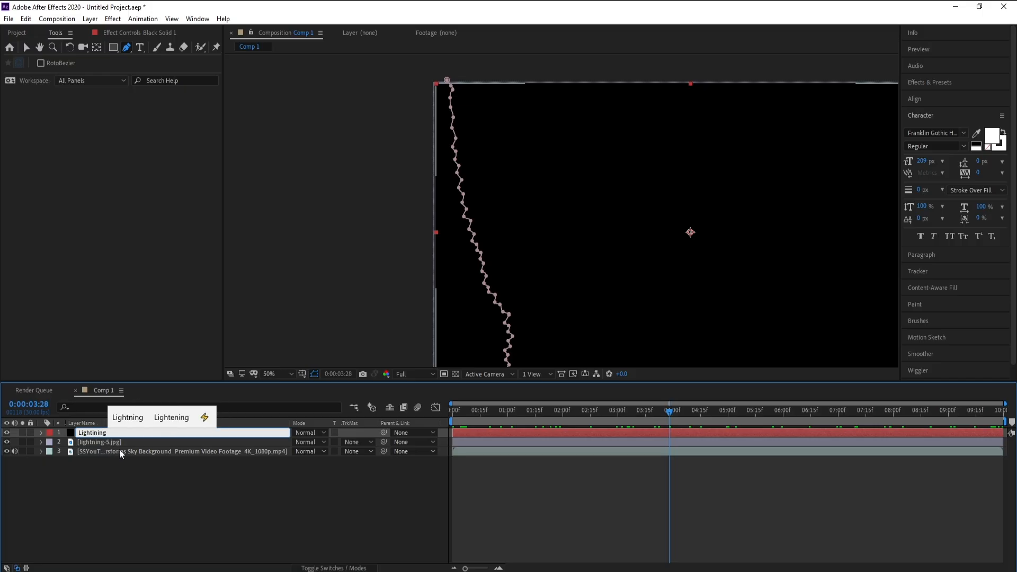
click(160, 418)
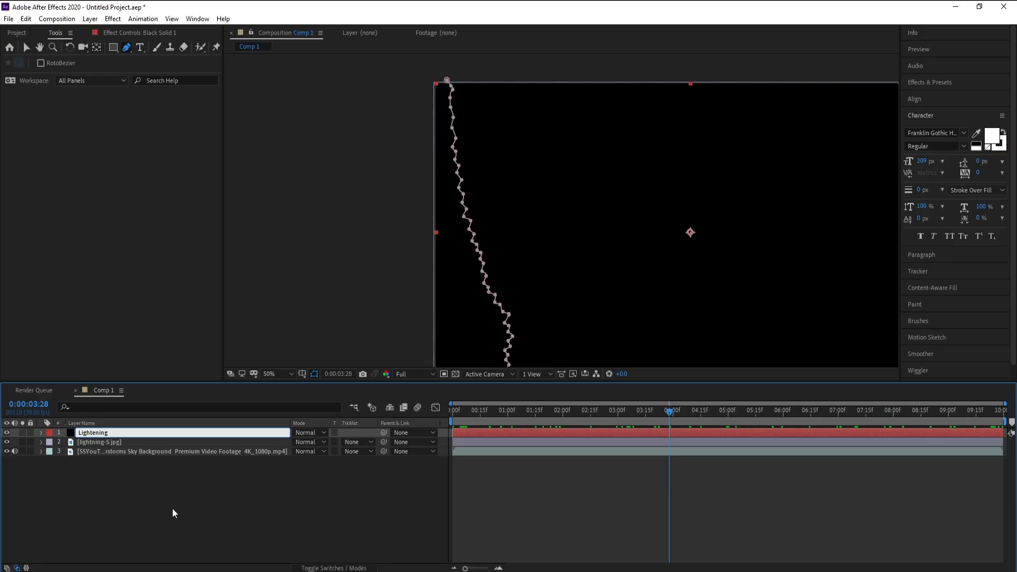
key(Return)
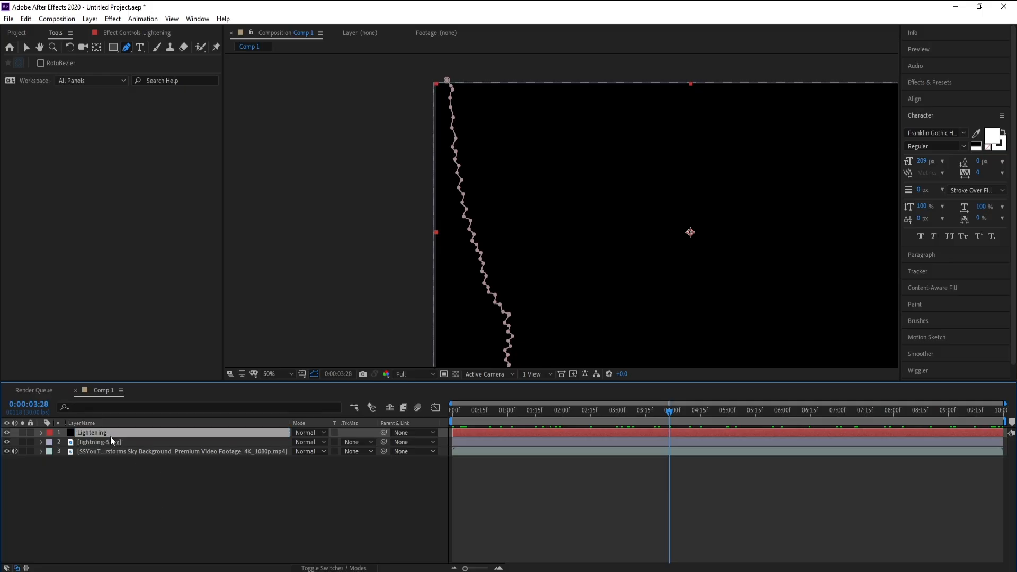
Apply the Video Copilot Saber effect to the Lightening layer.
click(111, 19)
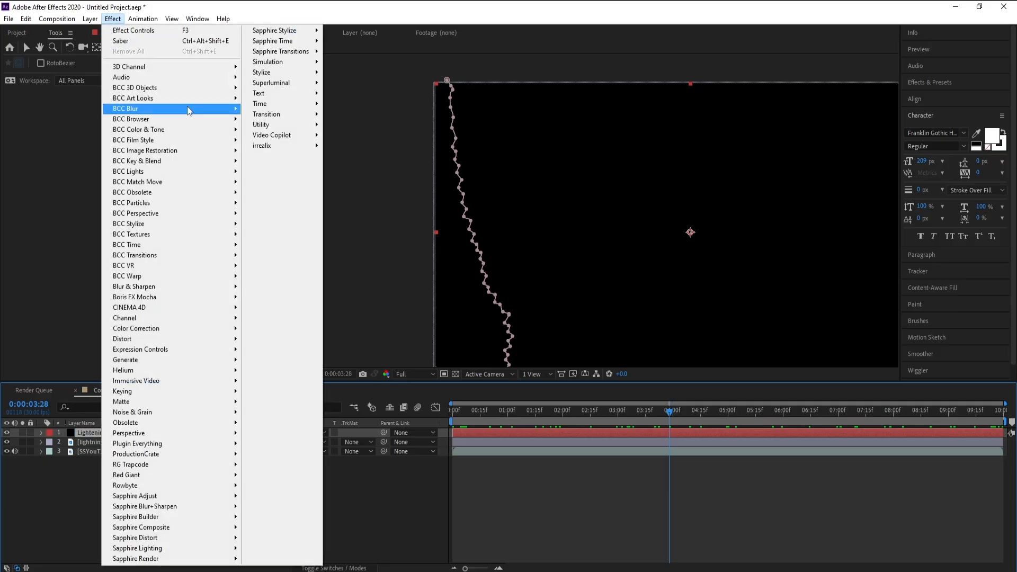
mouse_move(273, 136)
click(346, 160)
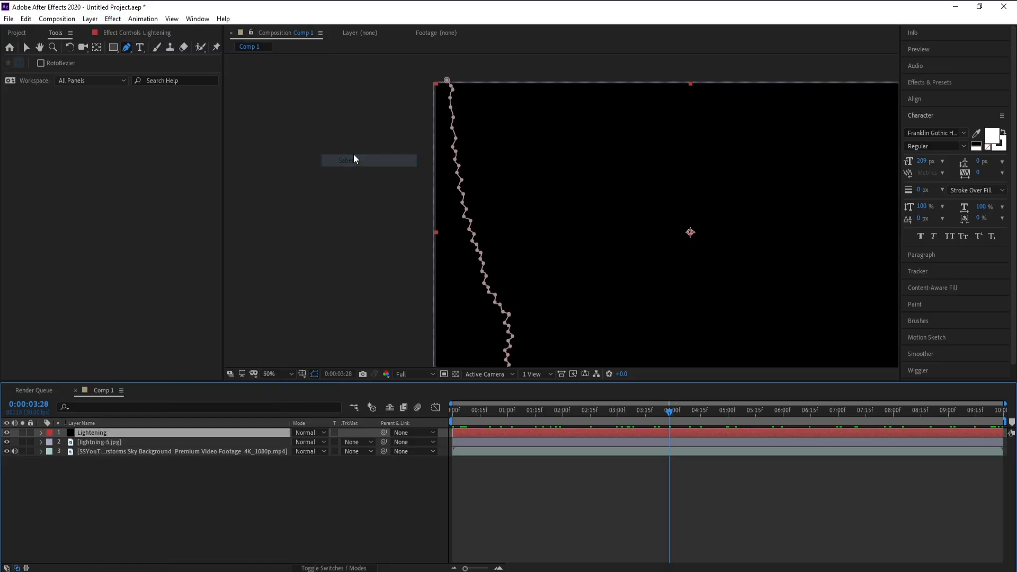
click(608, 319)
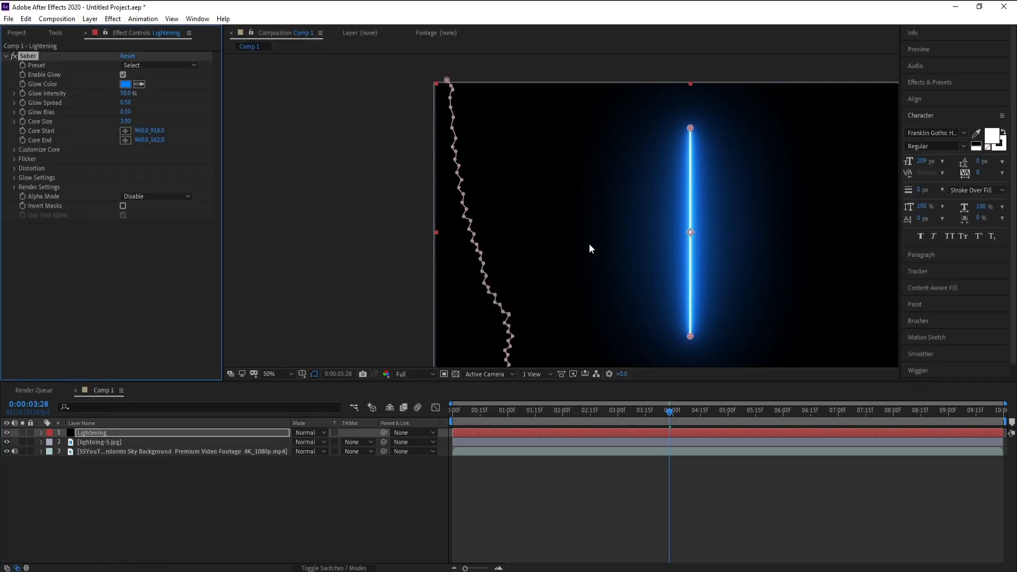
In Saber's Customize Core settings, set Core Type to Layer Masks so the glow follows the mask path.
click(15, 149)
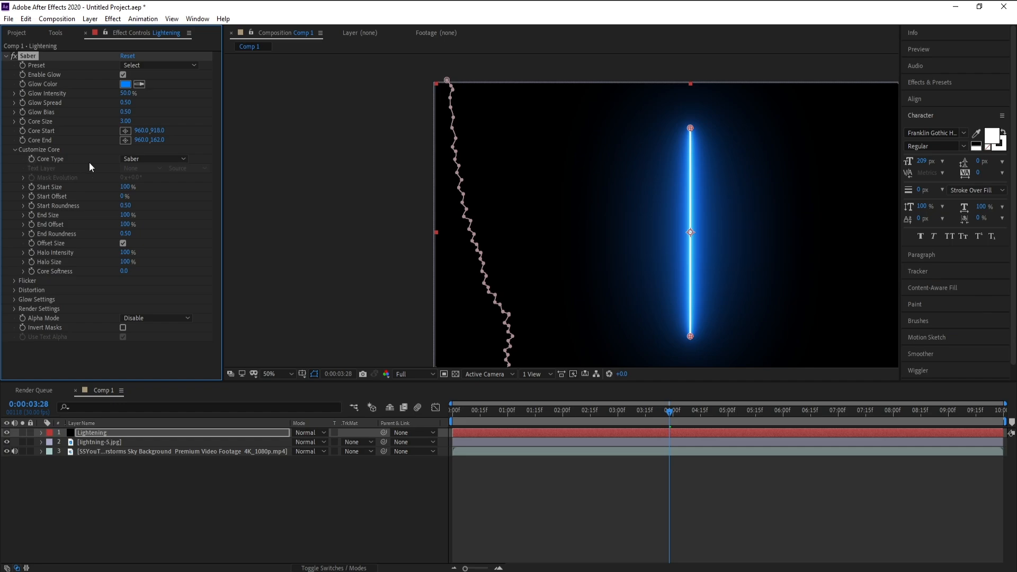
click(141, 160)
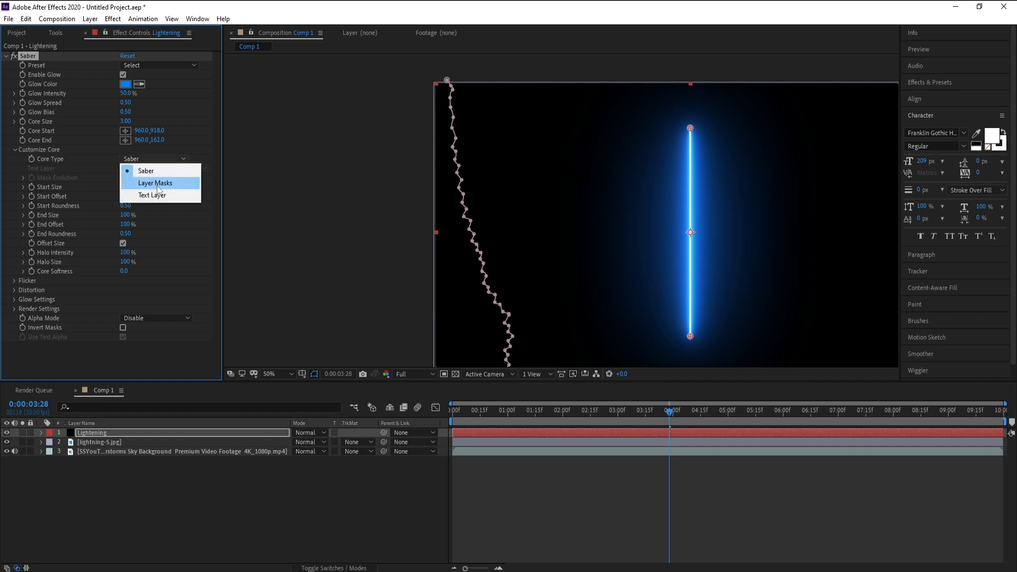
click(157, 183)
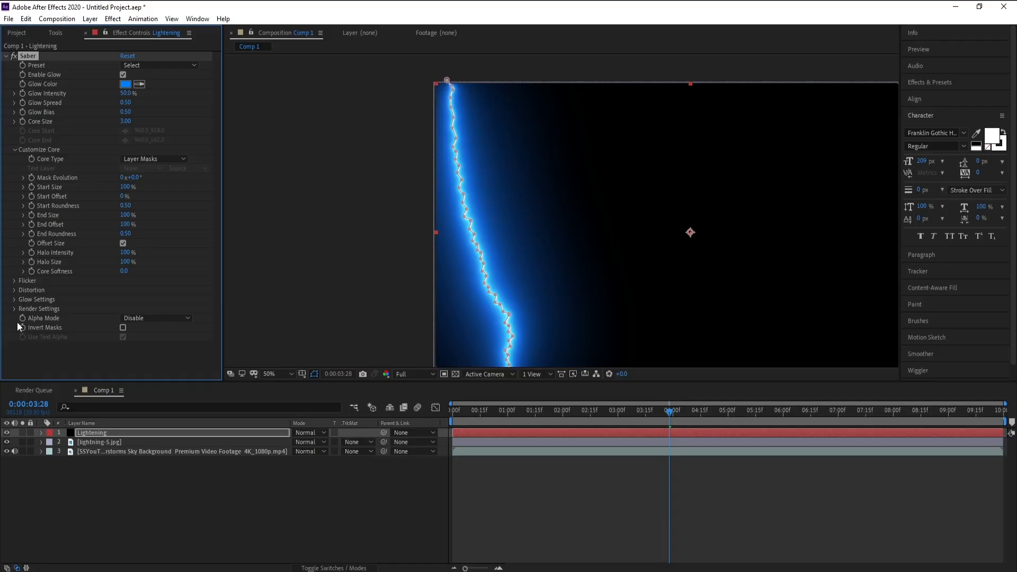
Hide the lightning photo layer and set Saber's Render Settings Composite Settings to Transparent.
click(7, 442)
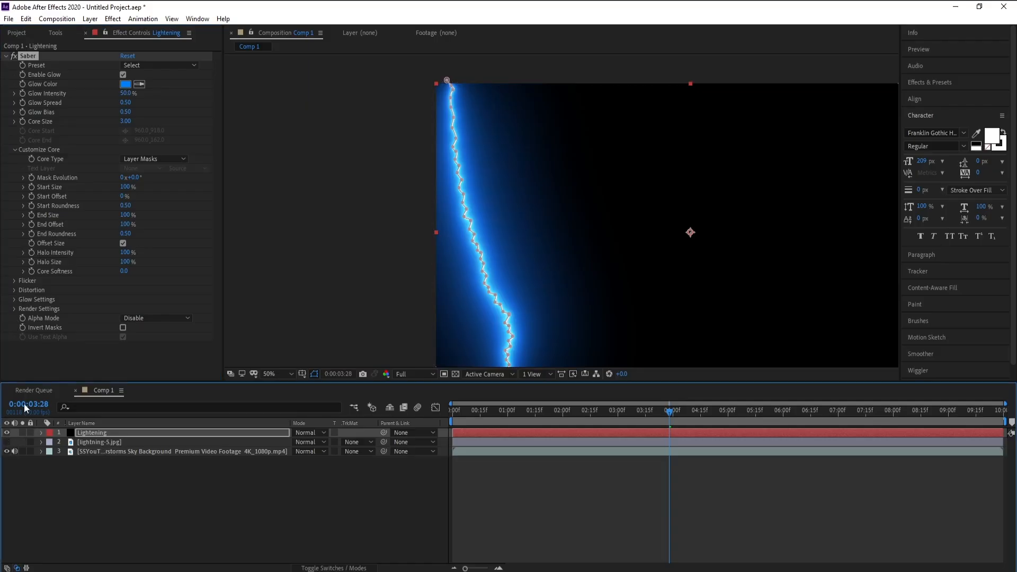
click(14, 310)
scroll(14, 310, down, 1)
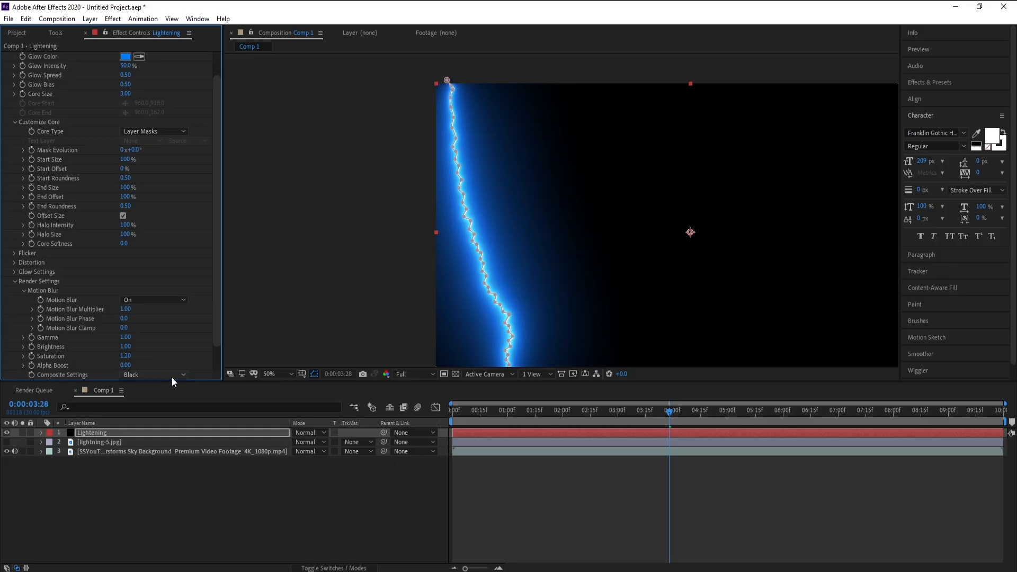
click(172, 377)
click(172, 386)
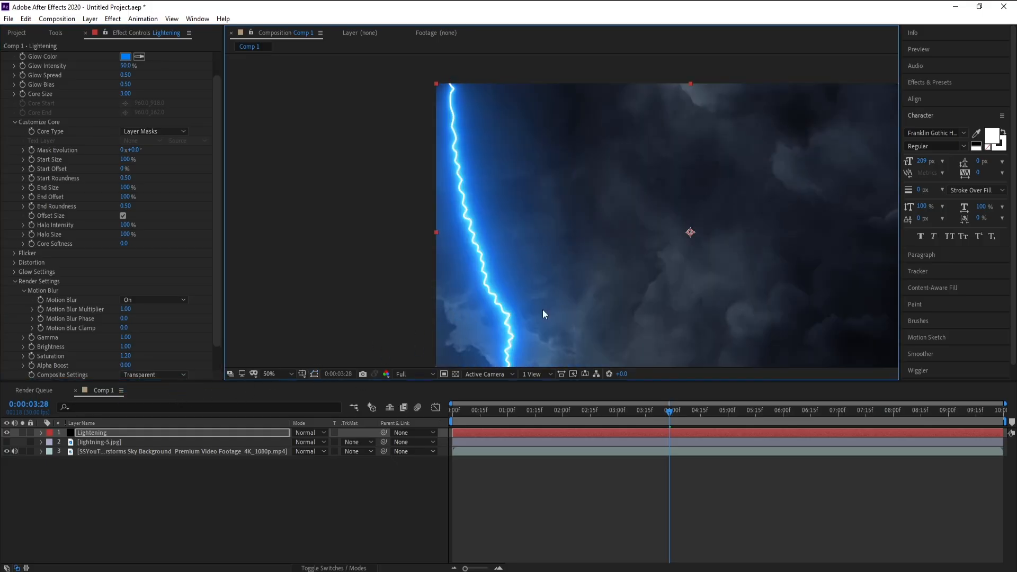
Change Saber's Glow Color to a paler light blue.
drag(542, 310, 479, 293)
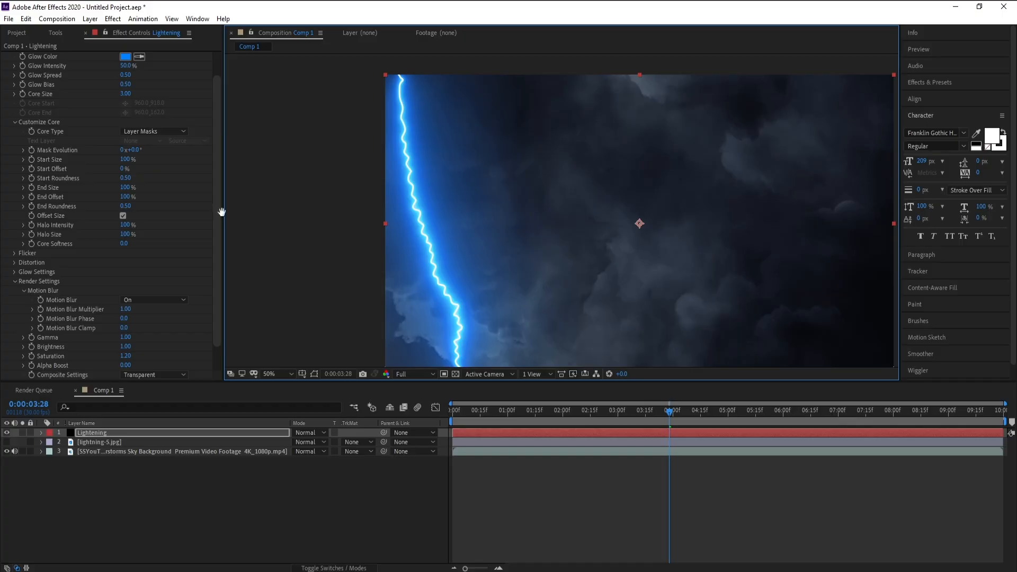
click(125, 56)
click(128, 195)
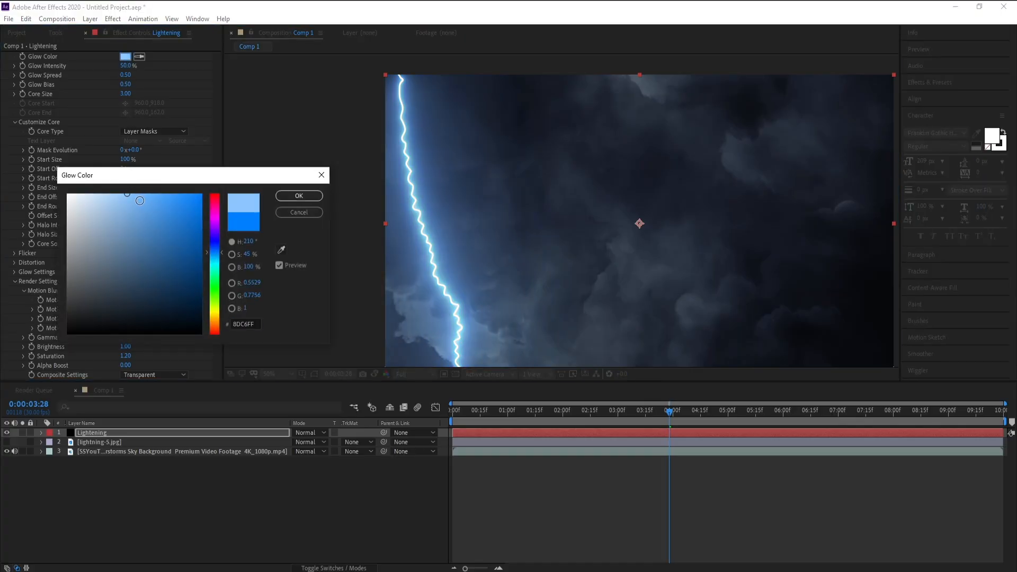
drag(129, 196, 134, 185)
click(281, 250)
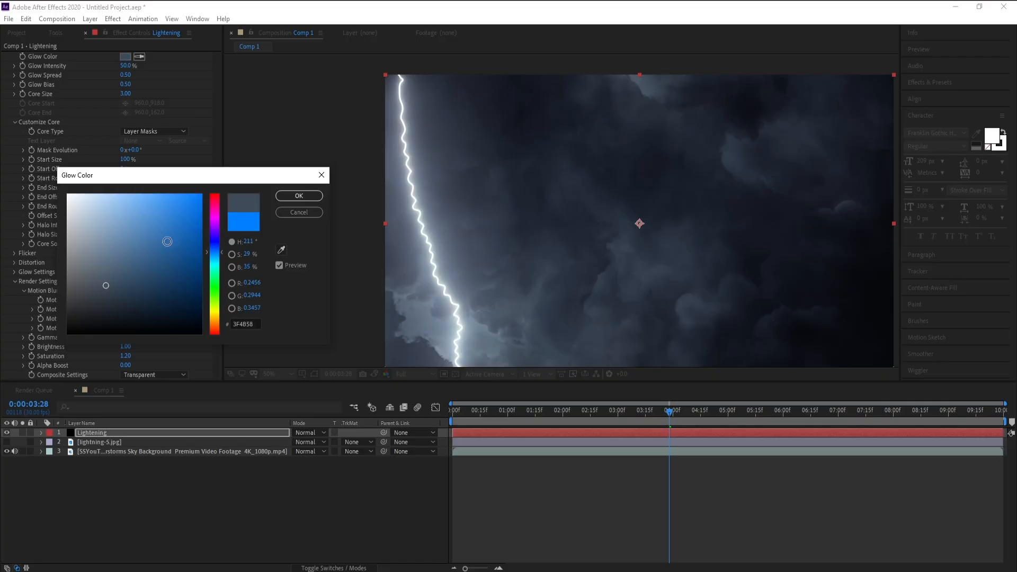
drag(142, 220, 123, 192)
click(292, 196)
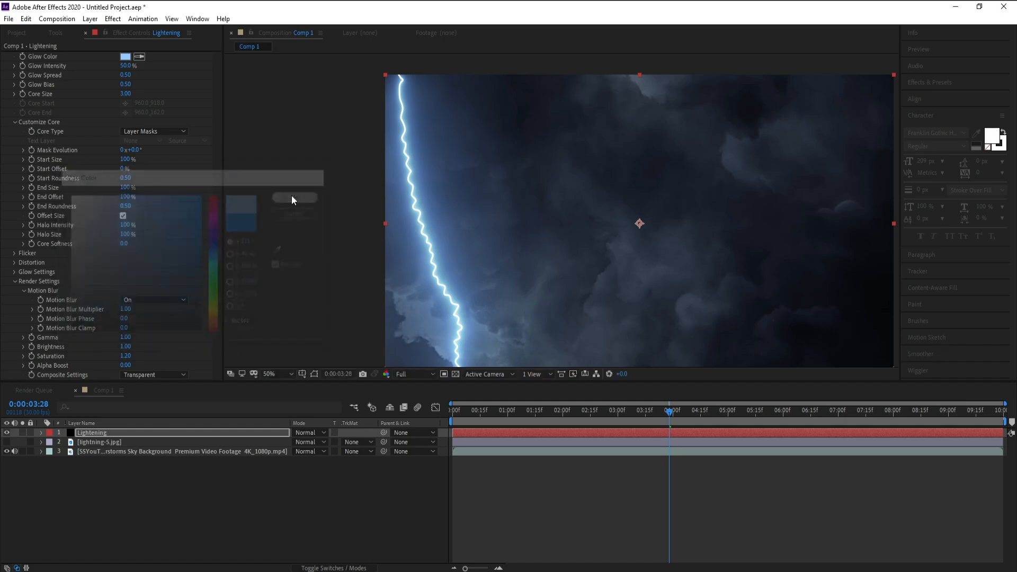
Move to about 1 second 27 frames and set Saber's Flicker Intensity to 300% and Flicker Speed to 30.
drag(509, 247, 485, 226)
drag(528, 412, 556, 408)
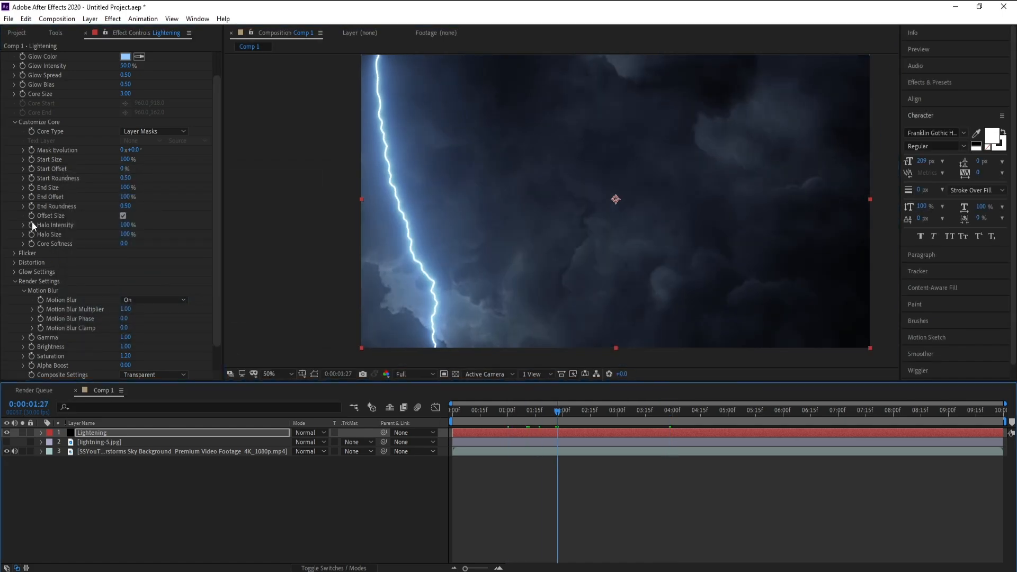
click(15, 124)
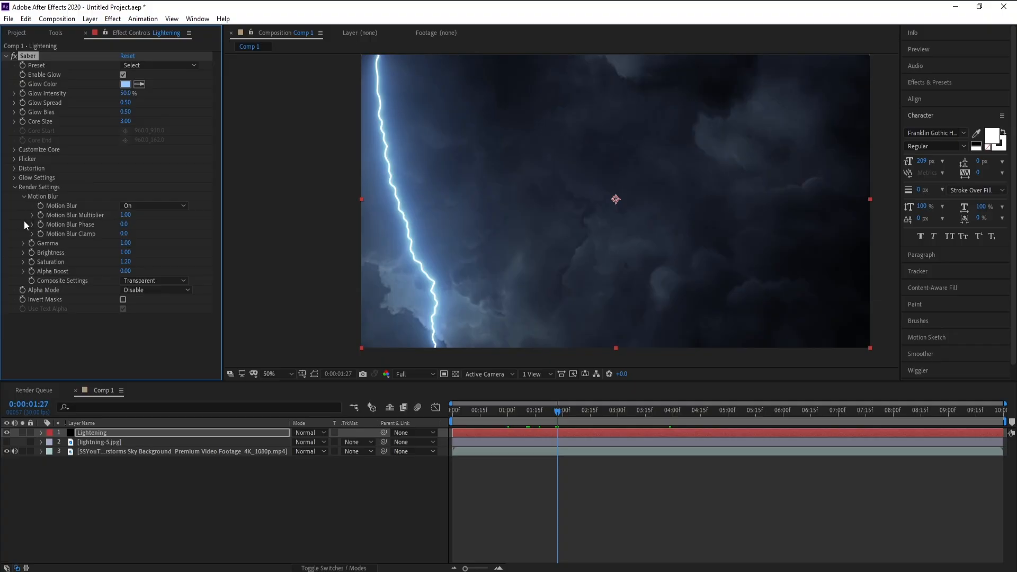
click(14, 187)
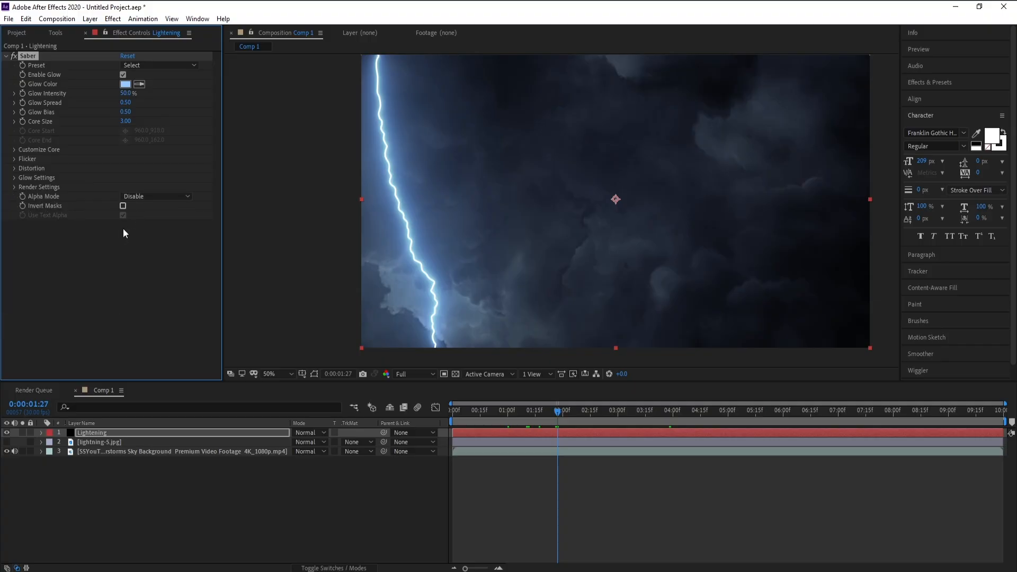
click(15, 160)
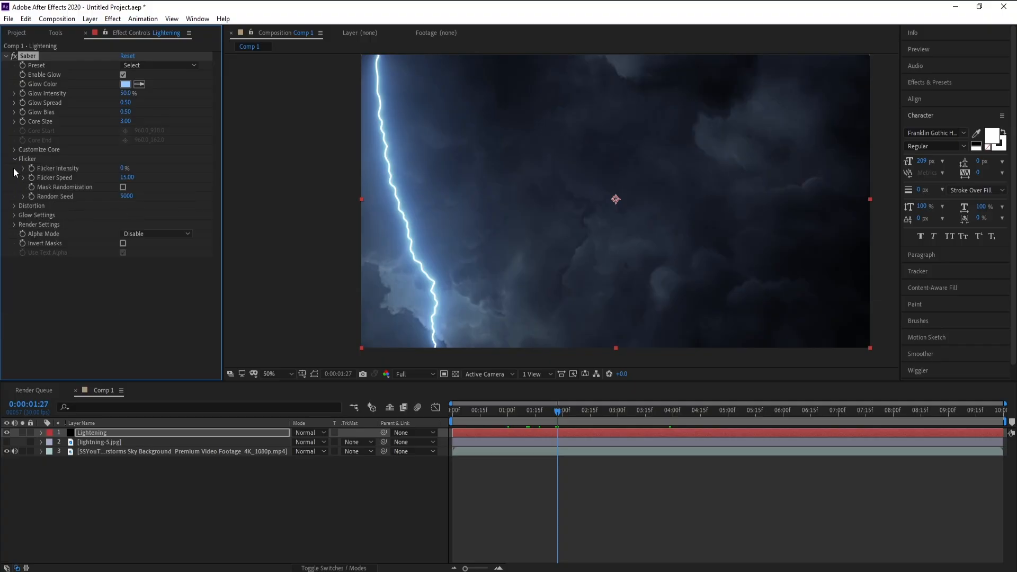
click(124, 169)
text(300)
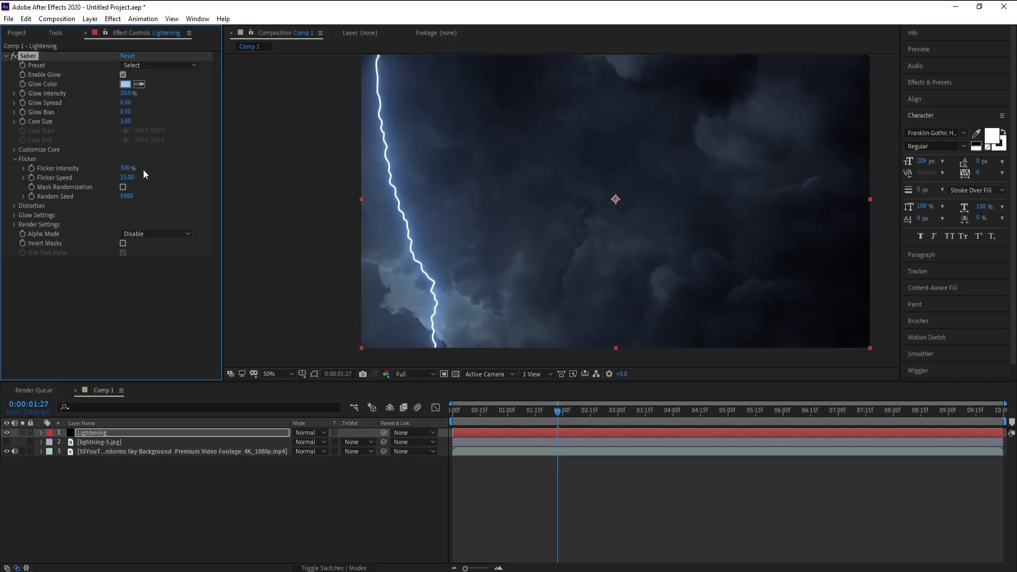
click(127, 178)
text(30)
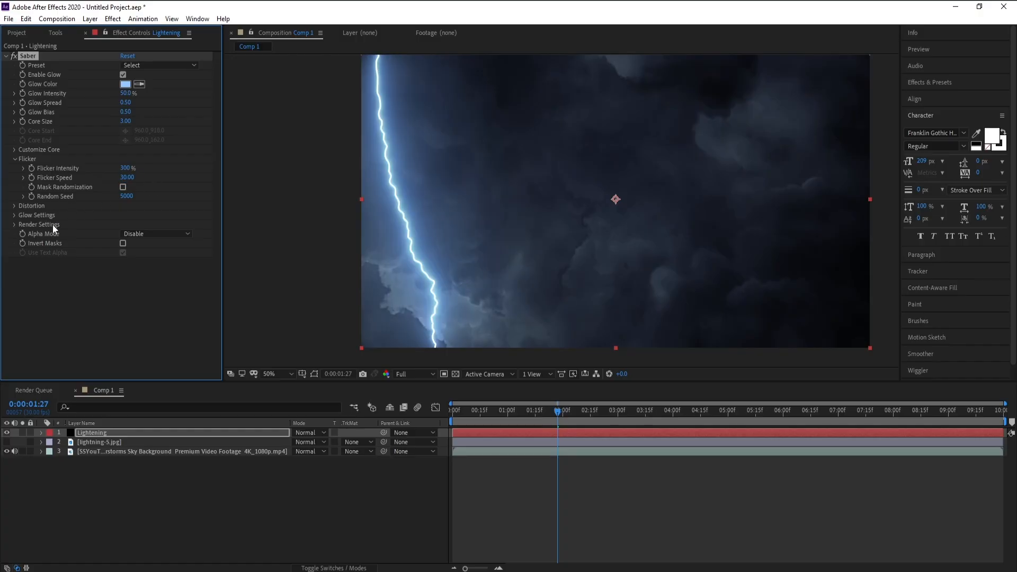
Under Distortion's Core Distortion, set Distortion Amount to 10 and Distortion Type to Energy.
click(15, 206)
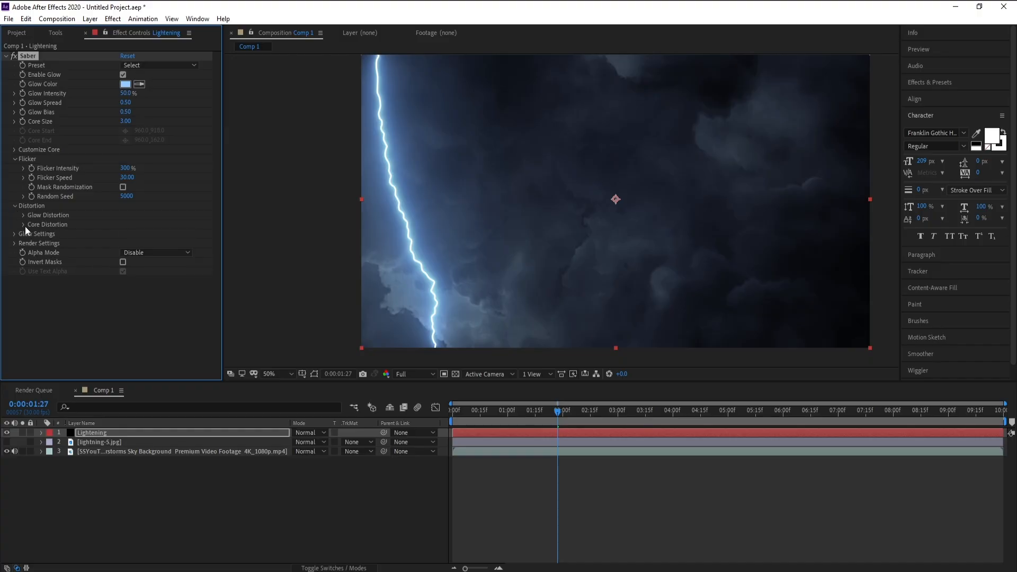
click(24, 227)
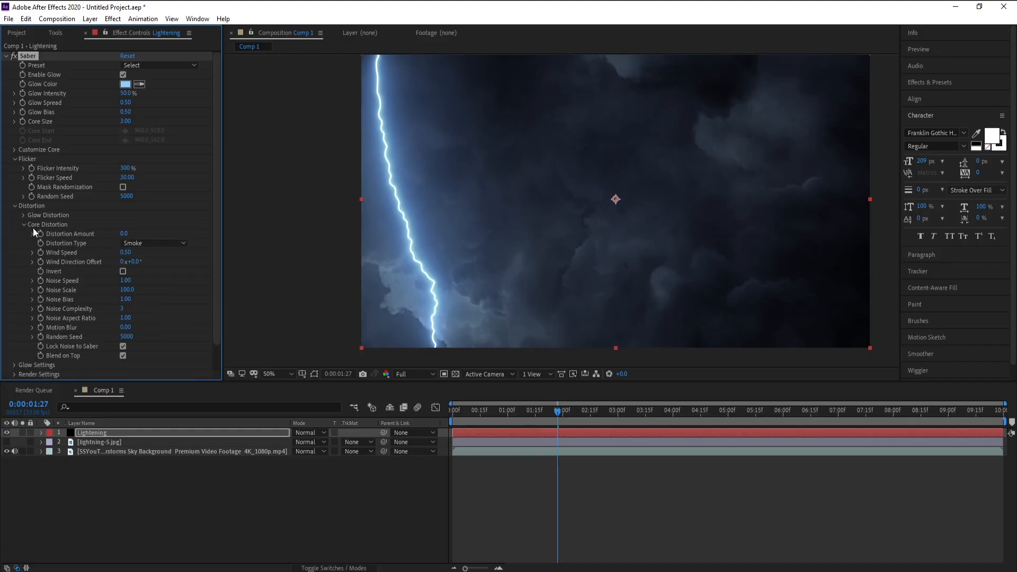
click(124, 236)
text(1)
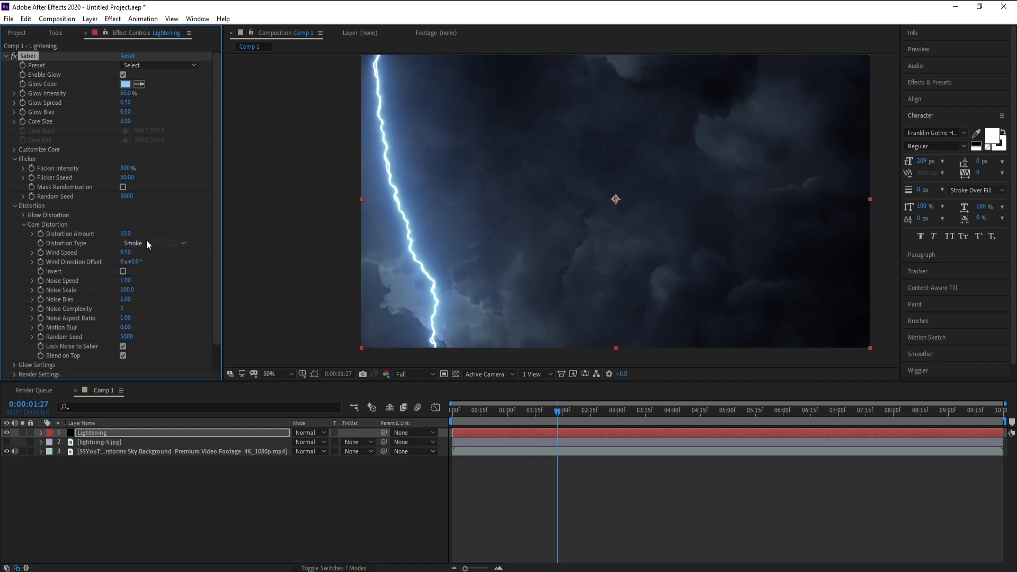
click(149, 242)
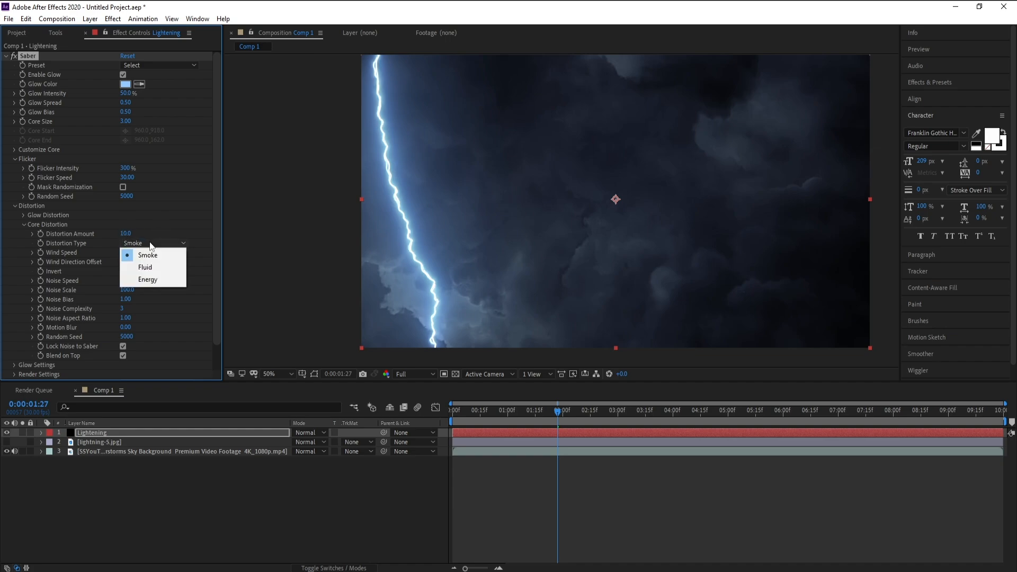
click(155, 283)
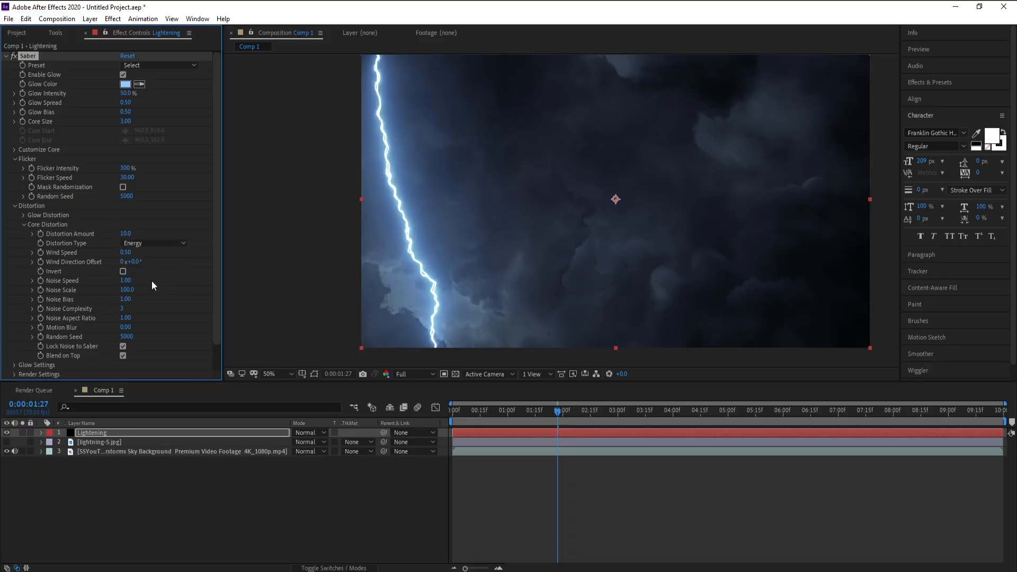
Set Core Distortion Wind Speed to 0.80, Noise Speed 1.40, Noise Scale 46, Noise Complexity 6, and turn off Blend on Top.
drag(124, 256, 96, 291)
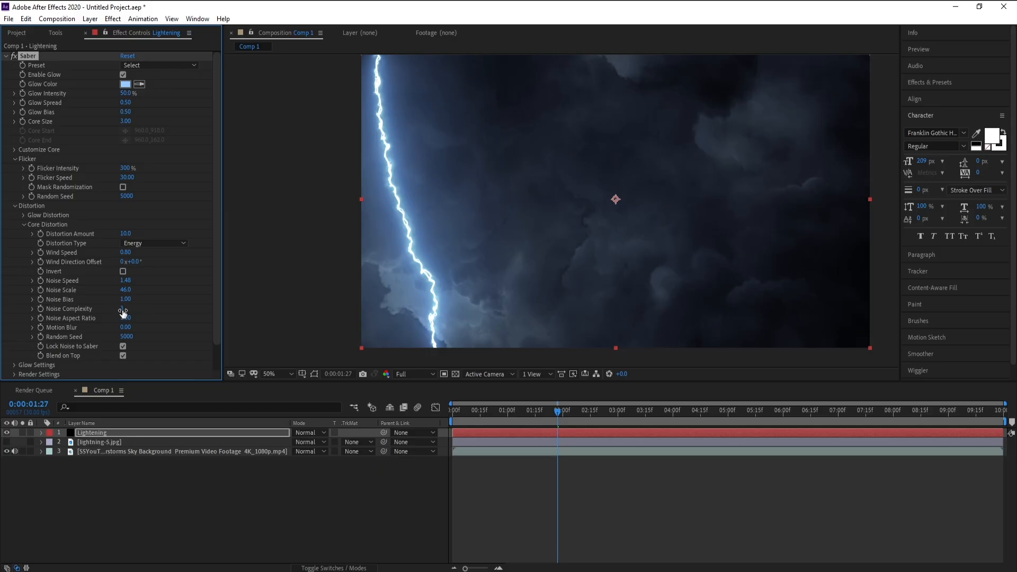
drag(142, 309, 153, 307)
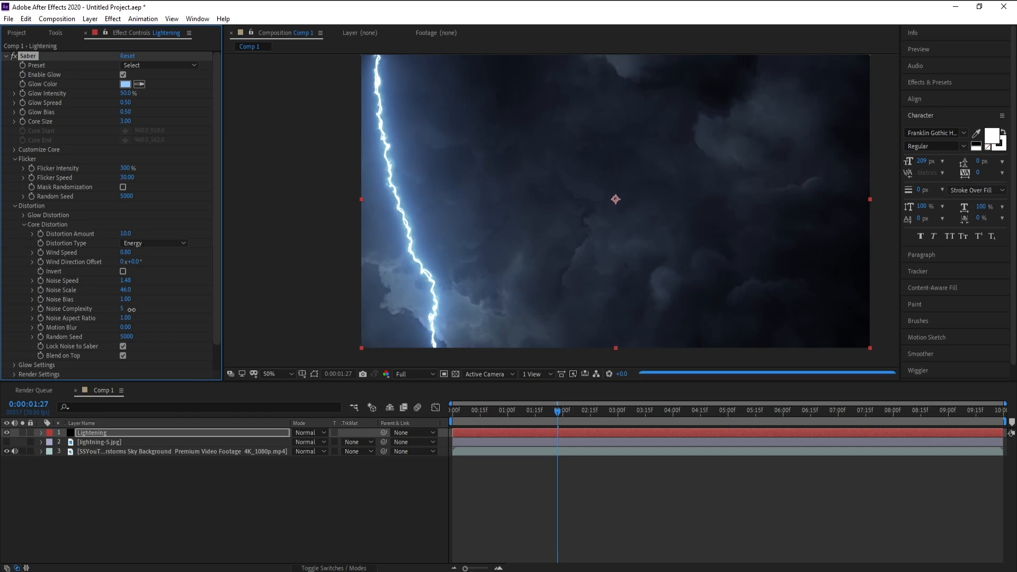
click(124, 310)
text(6)
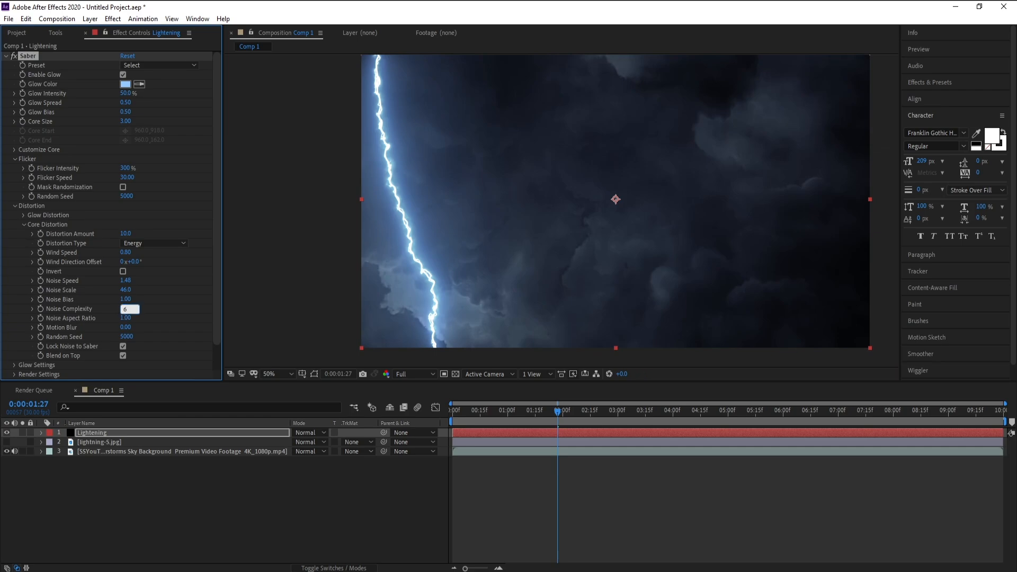
key(Return)
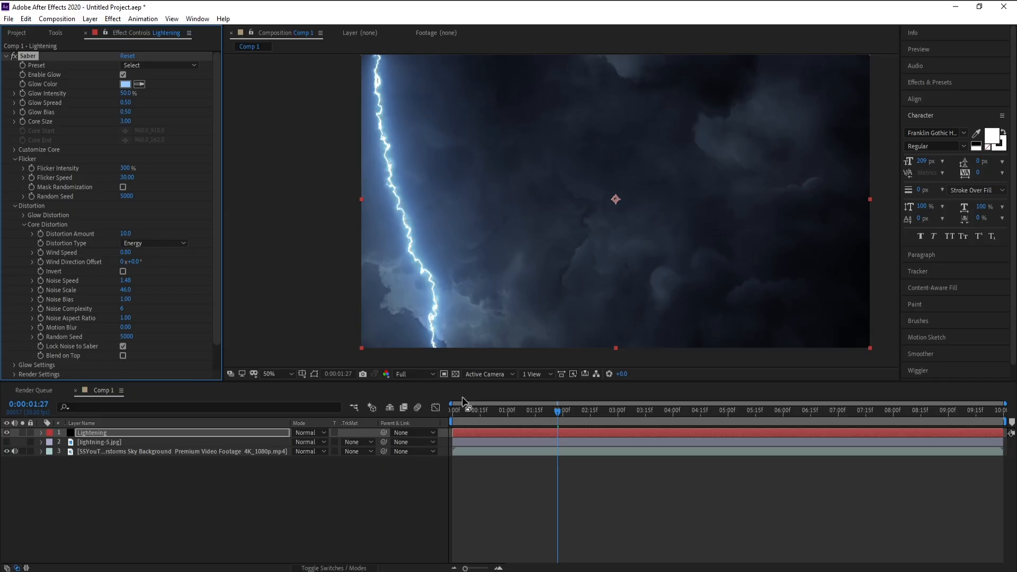
Solo the Lightening layer.
click(23, 433)
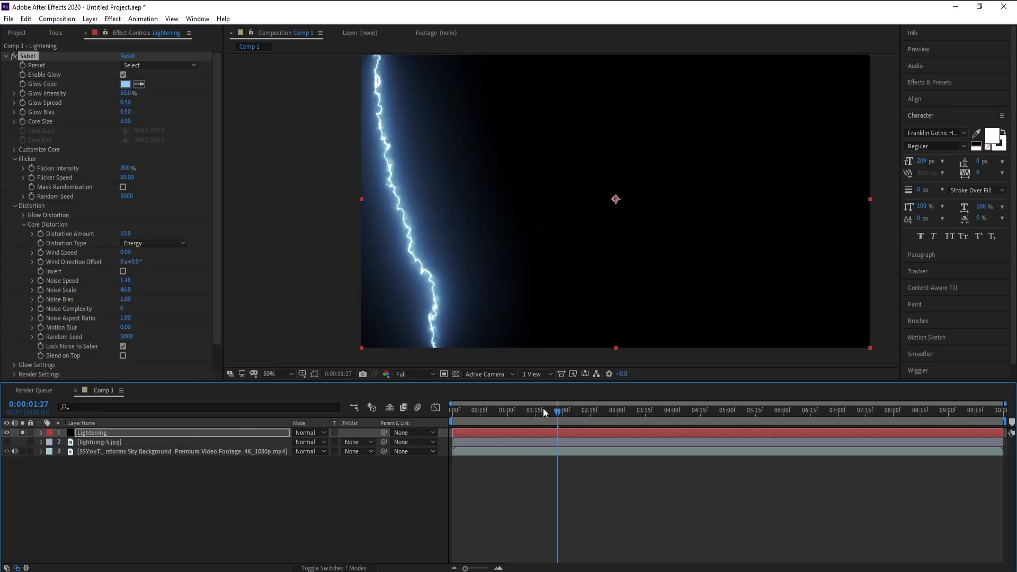
Preview the lightning from the start, then turn off solo on the Lightening layer.
drag(549, 412, 435, 415)
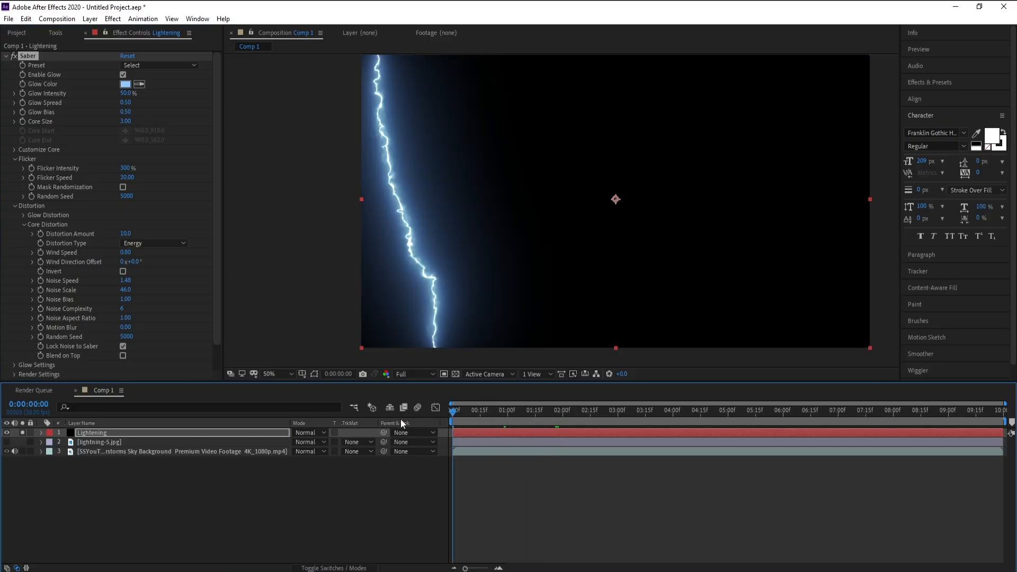
key(space)
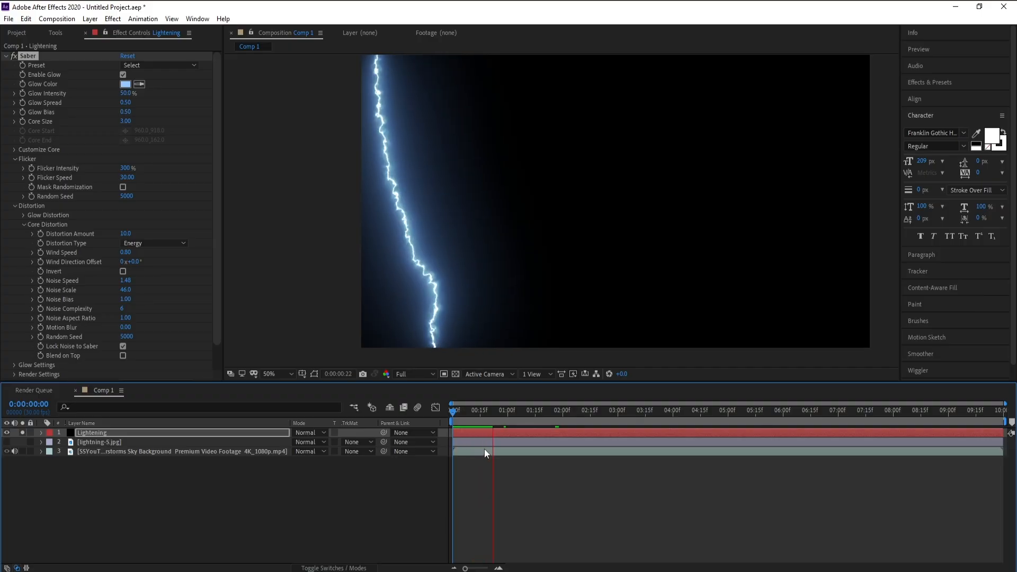
key(space)
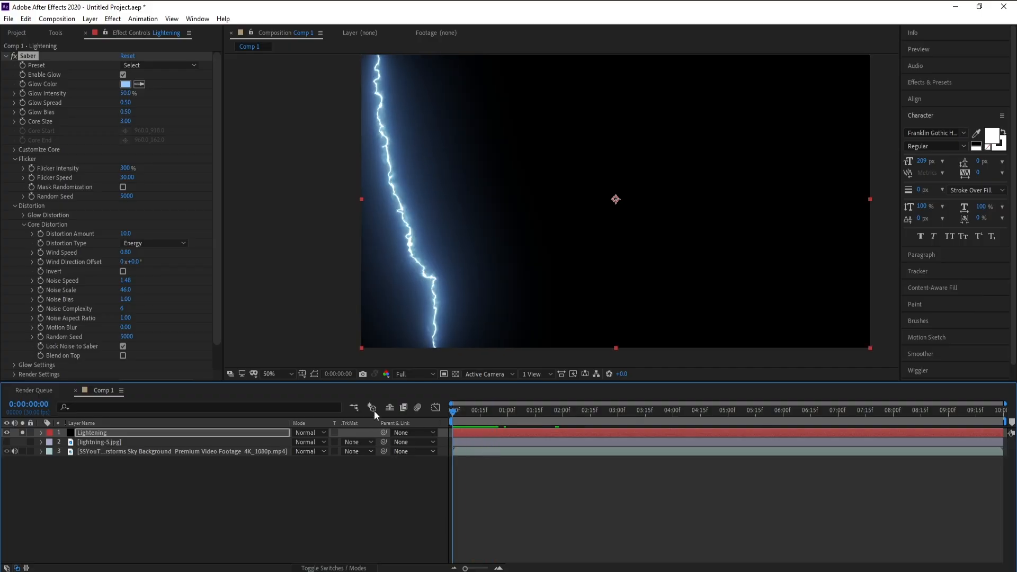
click(23, 432)
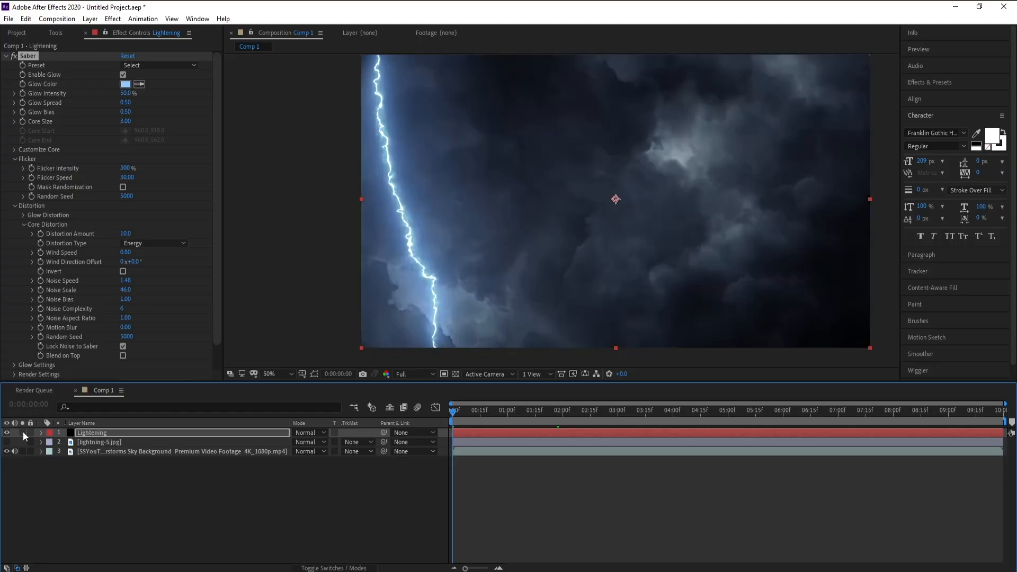
Under Customize Core, keyframe End Offset at 0% at the start and 100% at 2 seconds 29 frames.
click(14, 150)
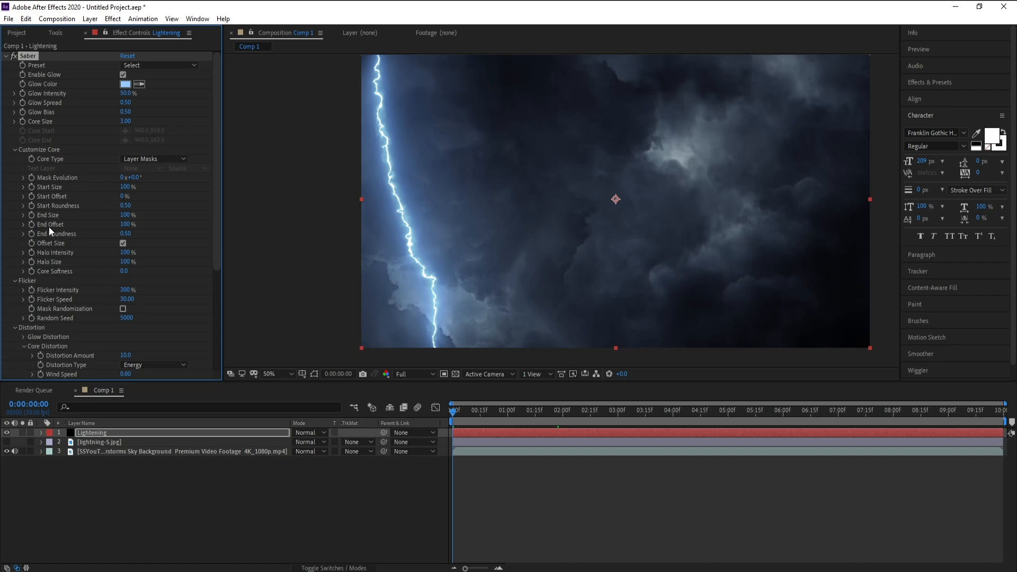
drag(125, 225, 71, 227)
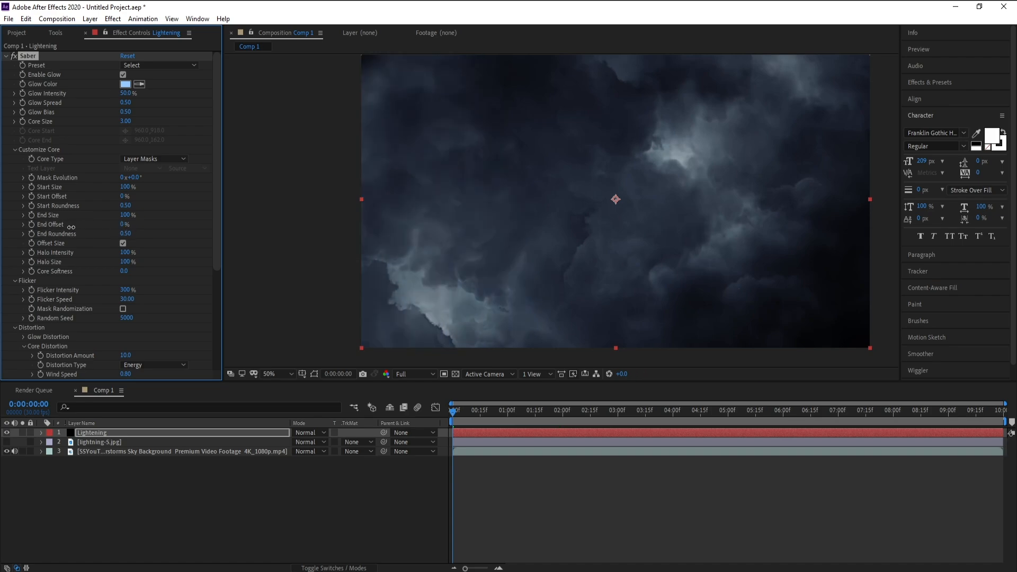
click(32, 225)
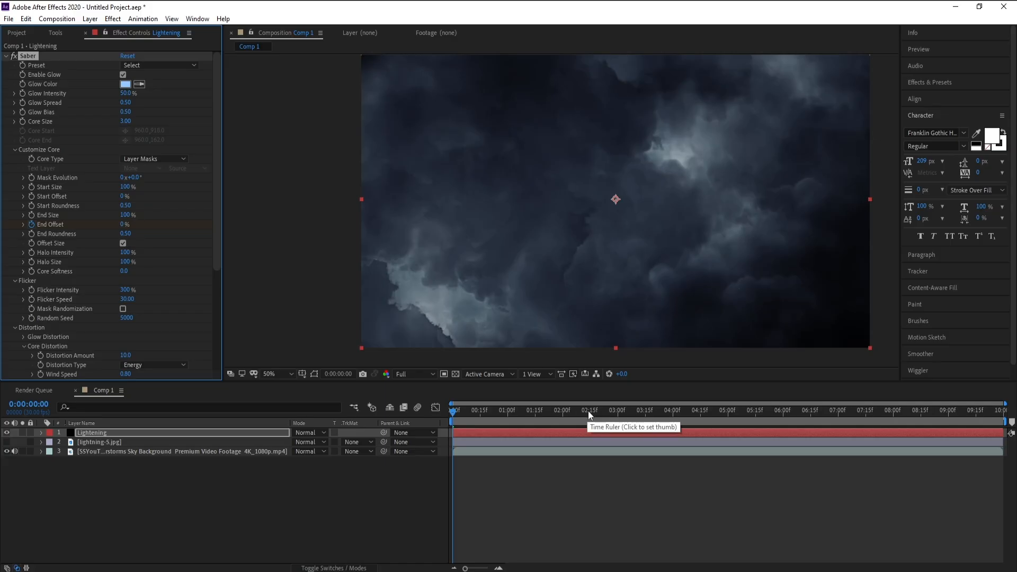
click(616, 413)
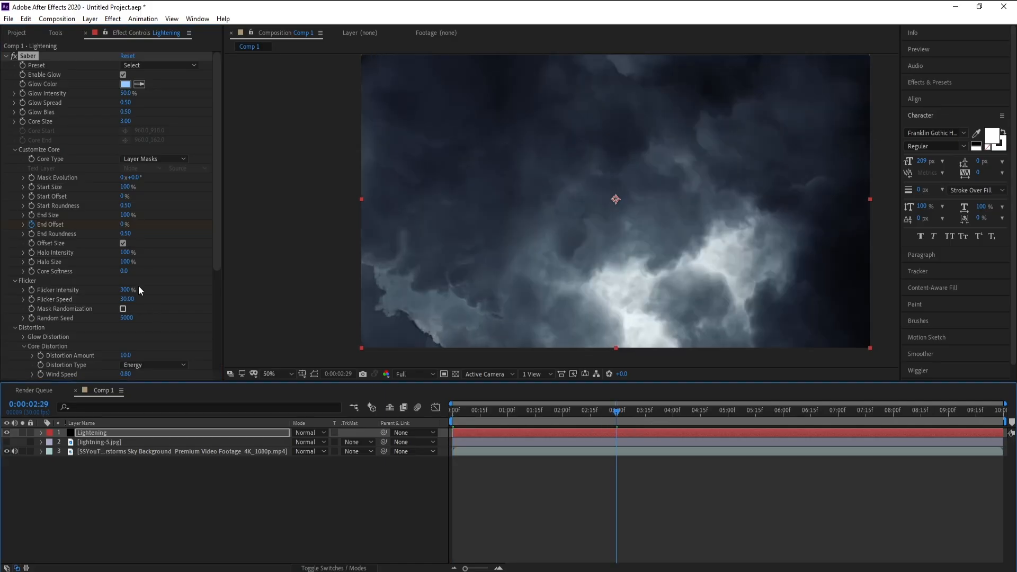
drag(123, 225, 578, 257)
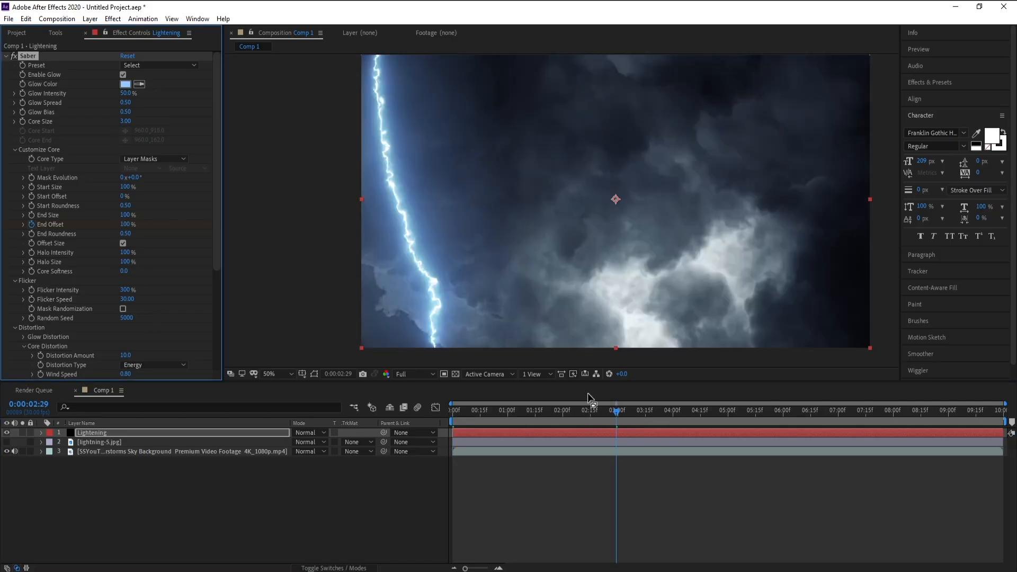
Return to the start and set the preview resolution to Third.
drag(582, 412, 417, 391)
click(418, 375)
click(424, 425)
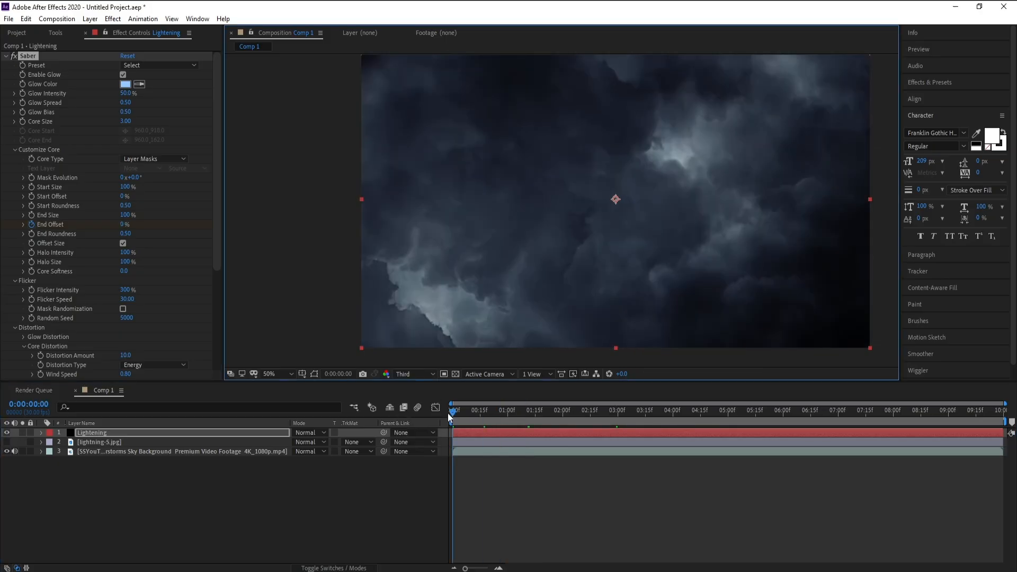
Preview the animation and reveal the Lightening layer's keyframed properties in the timeline.
key(space)
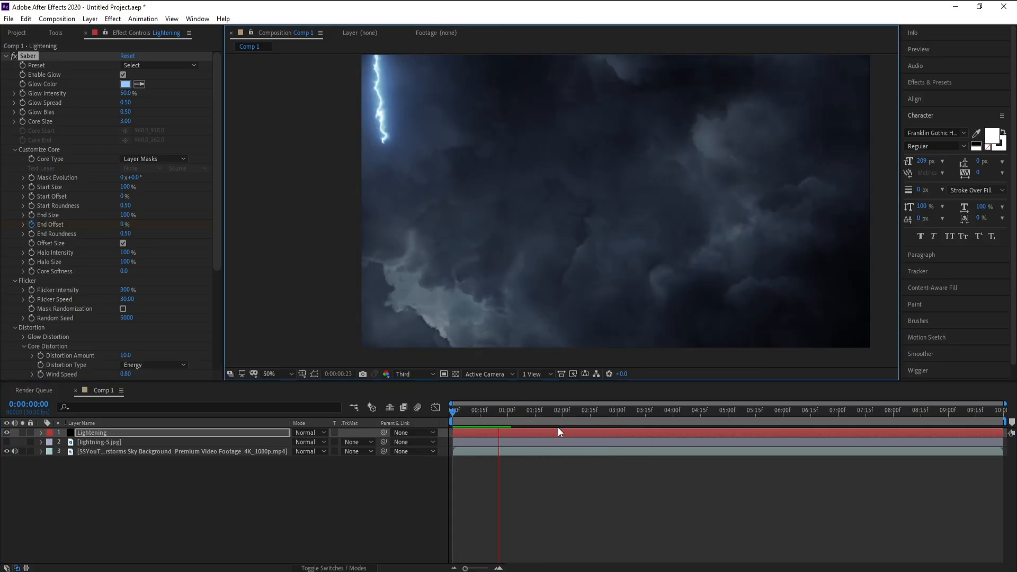
click(486, 435)
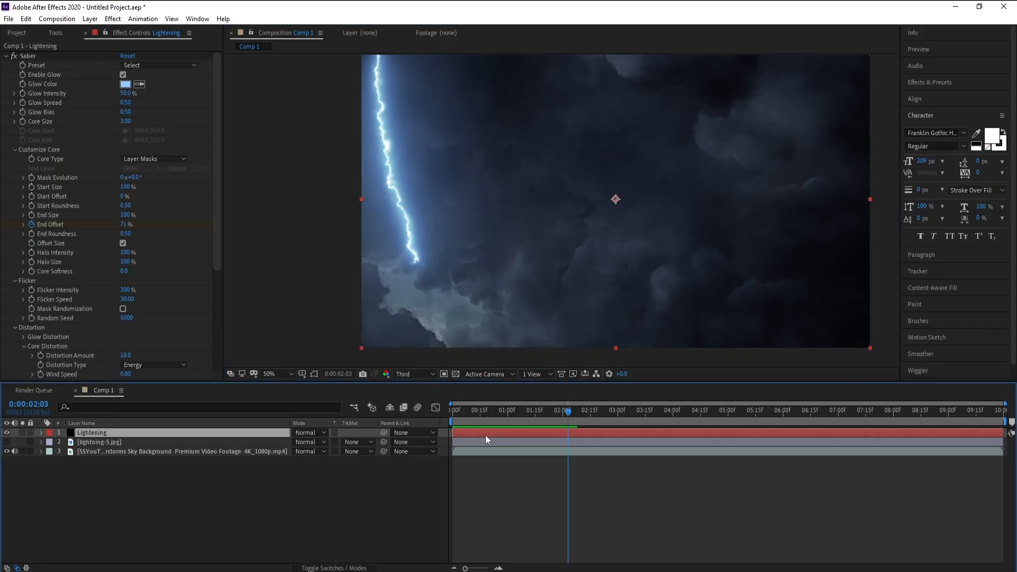
key(u)
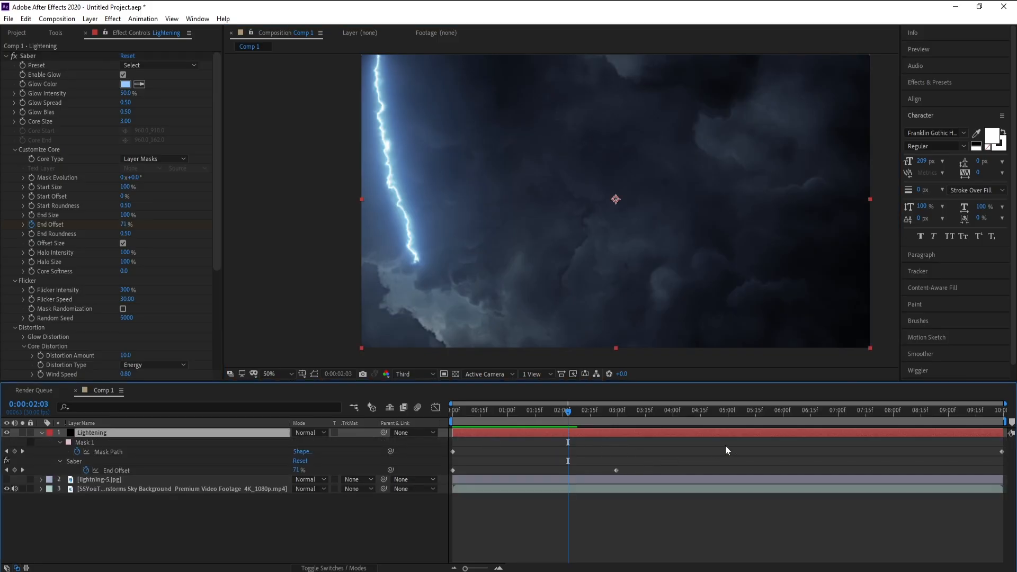
Move the End Offset 100% keyframe earlier to about 25 frames and preview the faster strike.
drag(616, 470, 530, 470)
click(454, 412)
key(space)
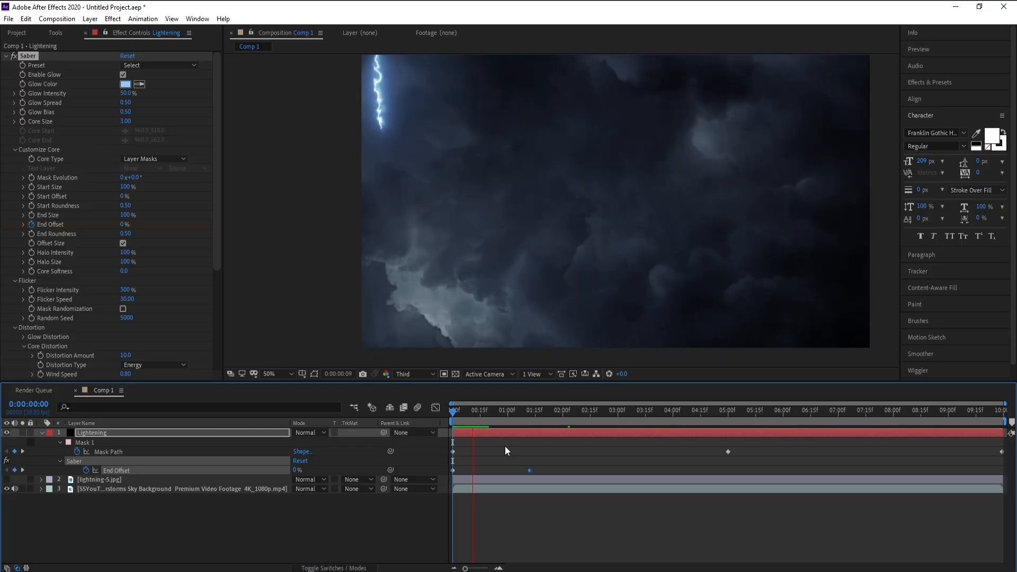
drag(530, 470, 486, 466)
click(456, 412)
key(space)
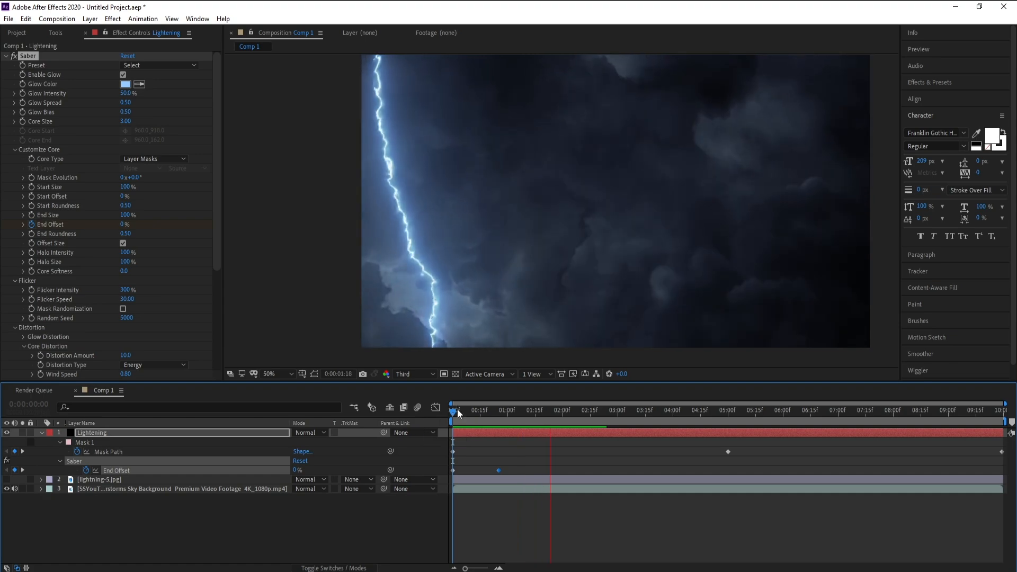
key(space)
key(space)
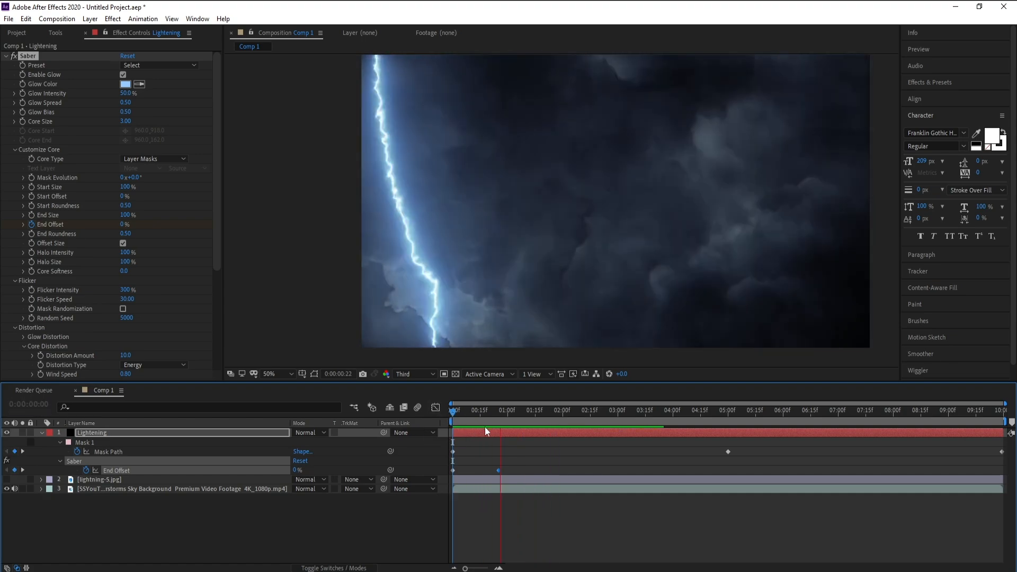
key(space)
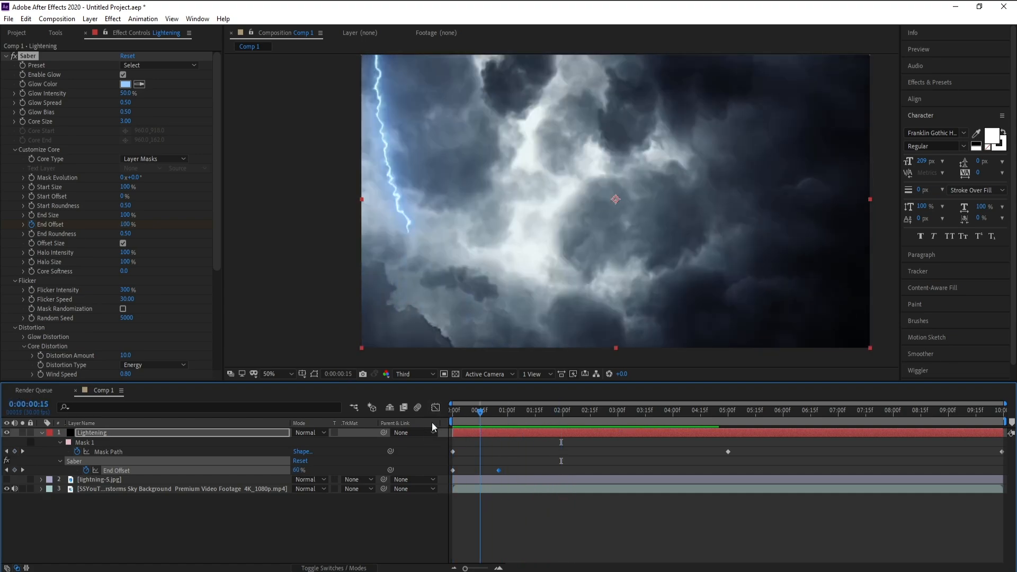
key(space)
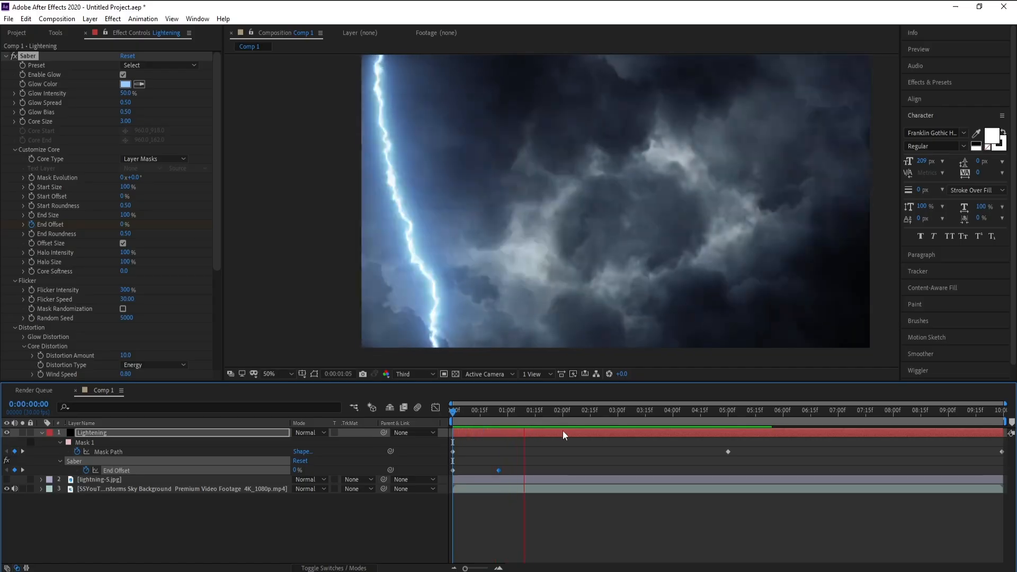
At 26 frames, add keyframes for Saber's Glow Intensity and Core Size.
click(529, 142)
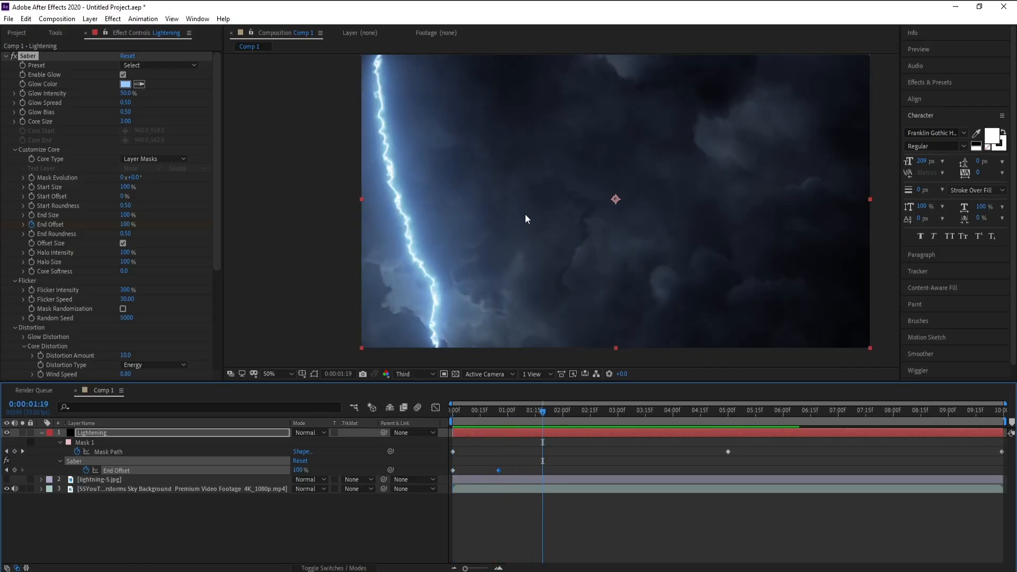
drag(472, 418, 501, 418)
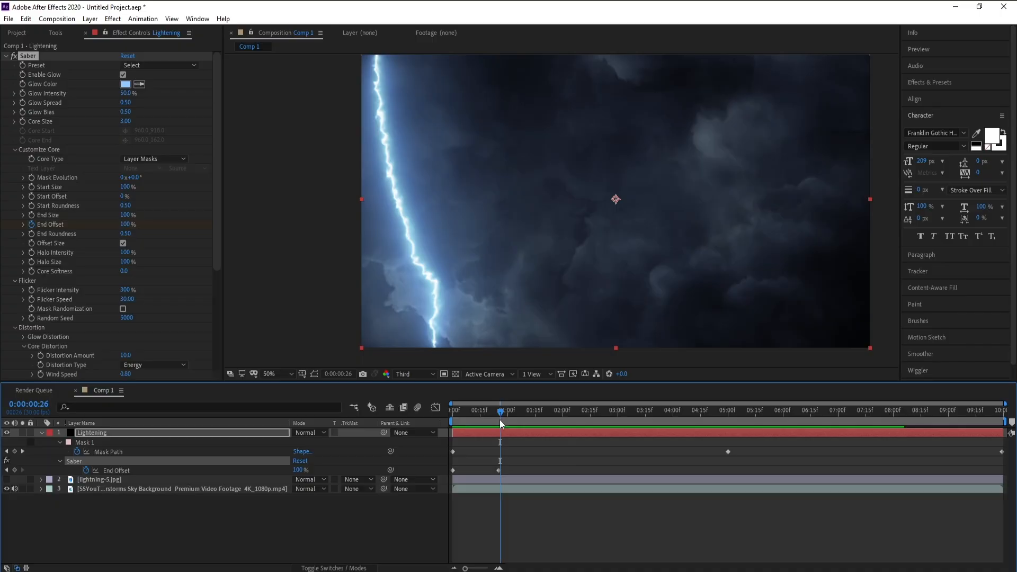
click(24, 94)
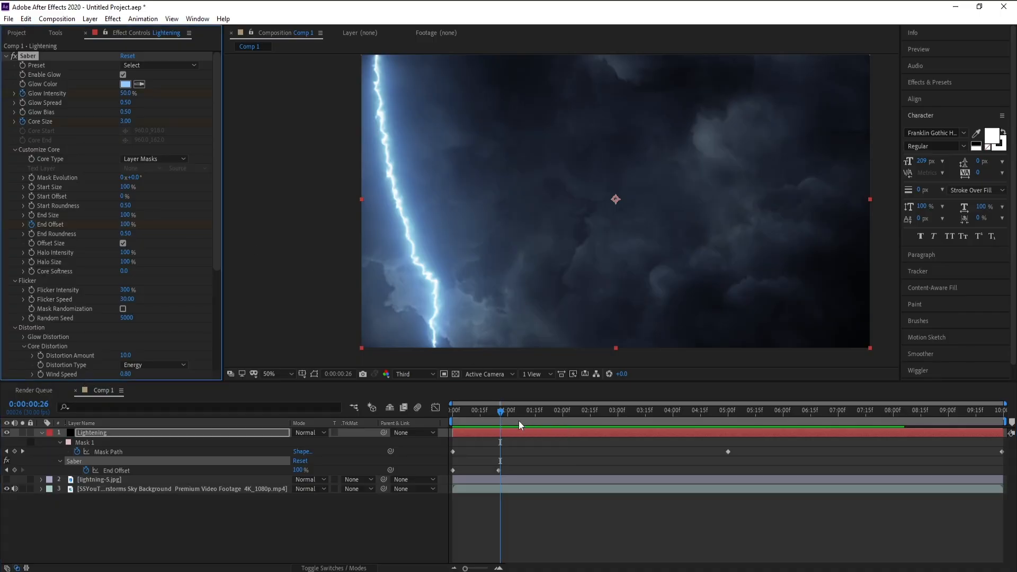
At 1 second 11 frames, set Glow Intensity to 91% and Core Size to 5.70.
drag(526, 415, 529, 415)
key(u)
key(u)
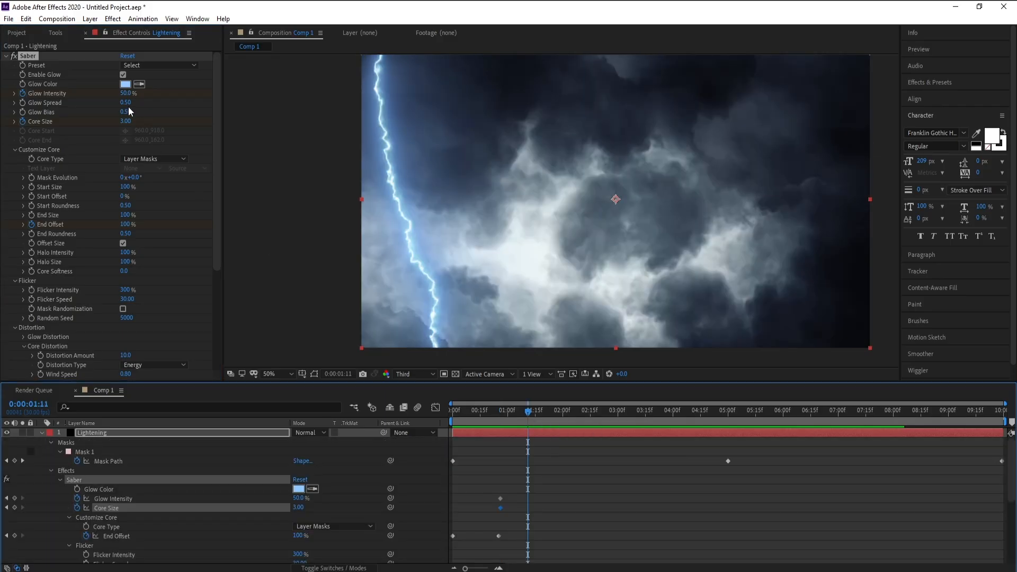
drag(127, 104, 142, 121)
click(26, 20)
click(48, 31)
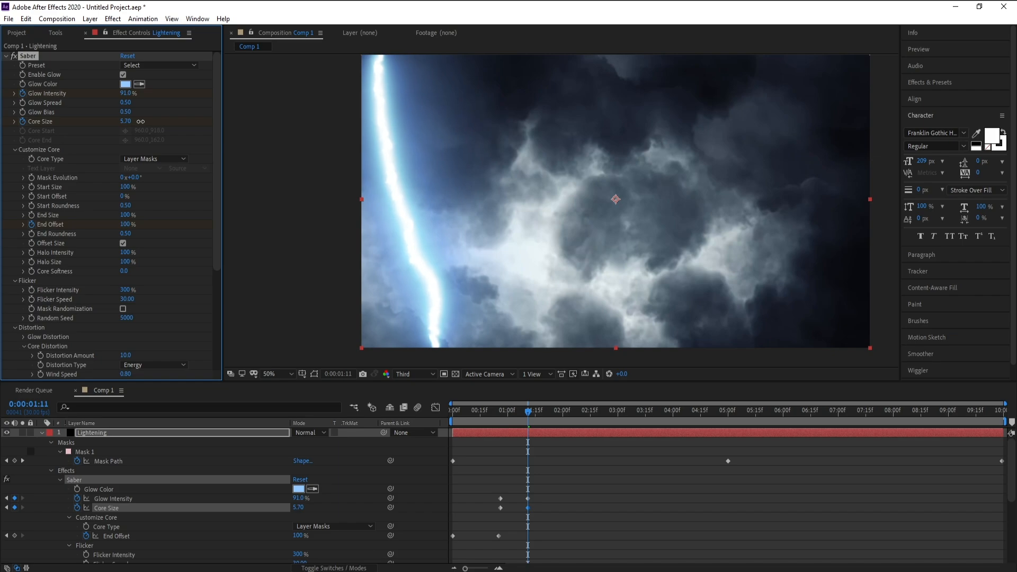
Preview from the start, then at 1 second 25 frames set Glow Intensity to 43% and Core Size to 1.90.
drag(459, 416, 429, 415)
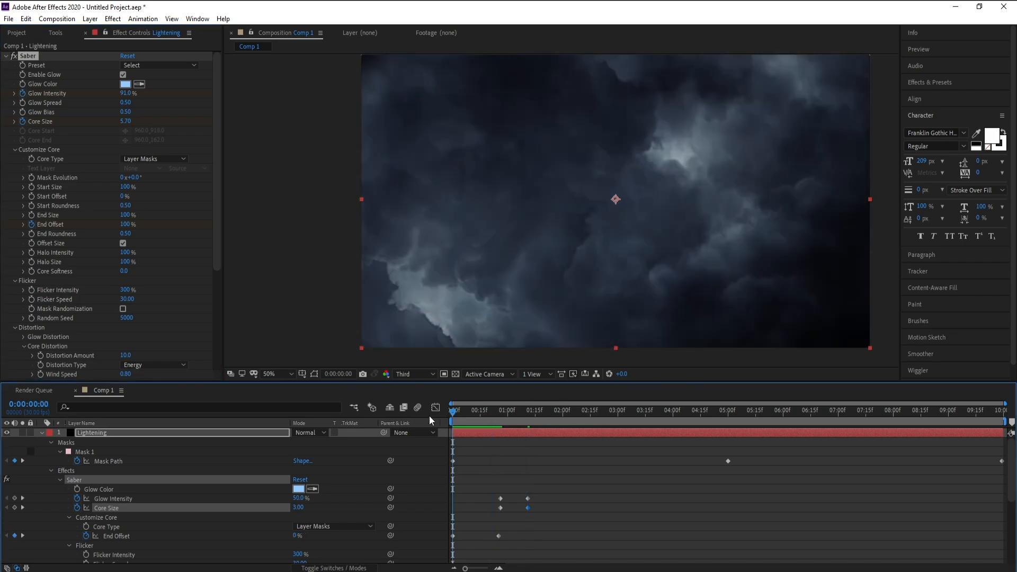
key(space)
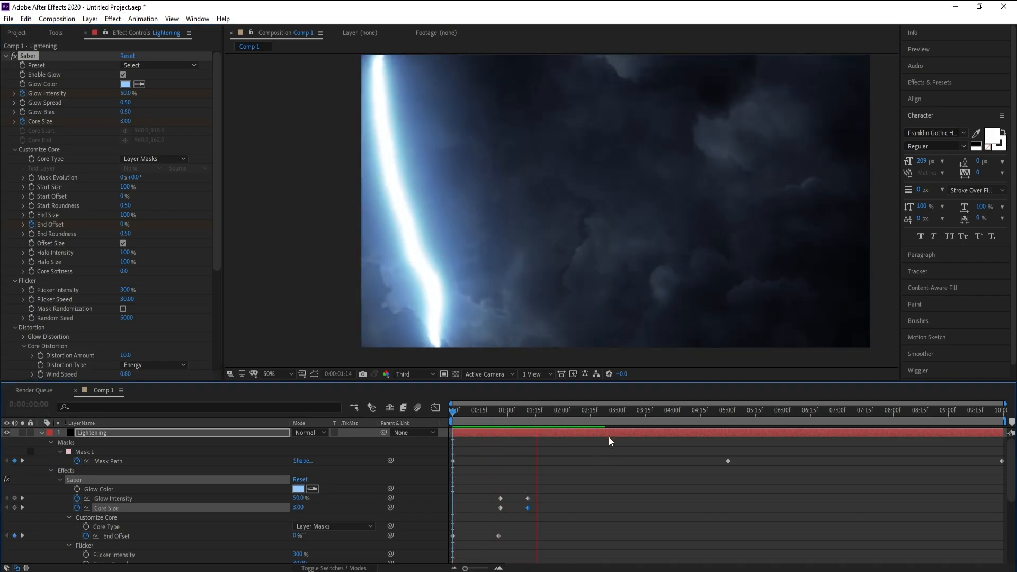
drag(574, 416, 553, 419)
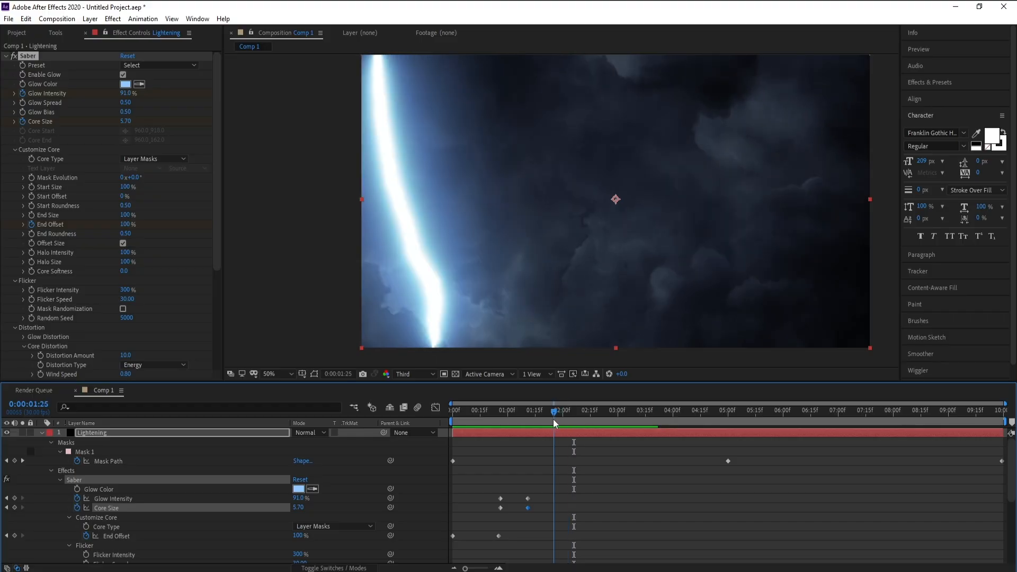
drag(125, 94, 126, 124)
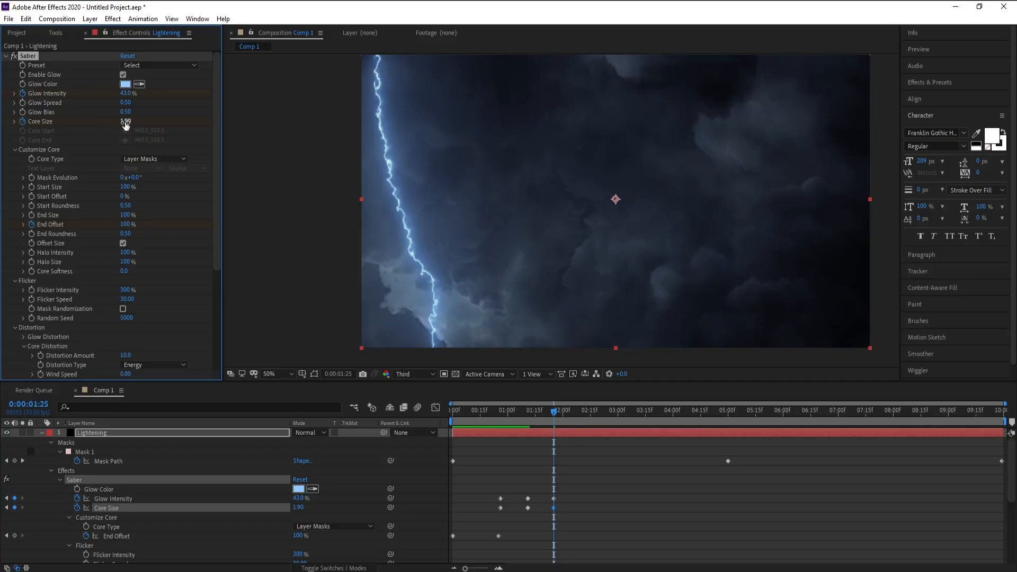
Preview, then add Glow Intensity and Core Size keyframes at 2 seconds 18 frames.
key(space)
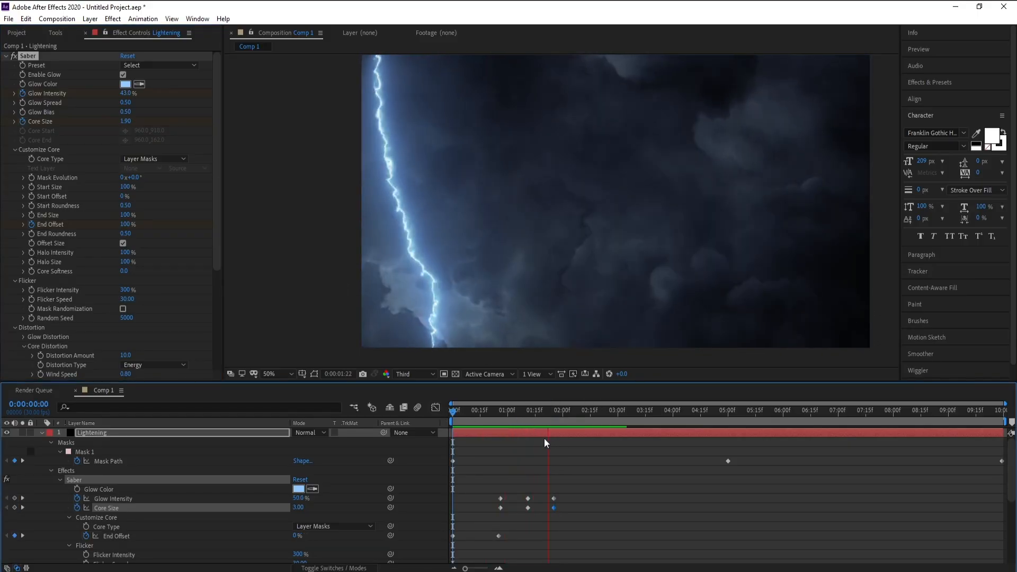
key(space)
drag(588, 424, 597, 420)
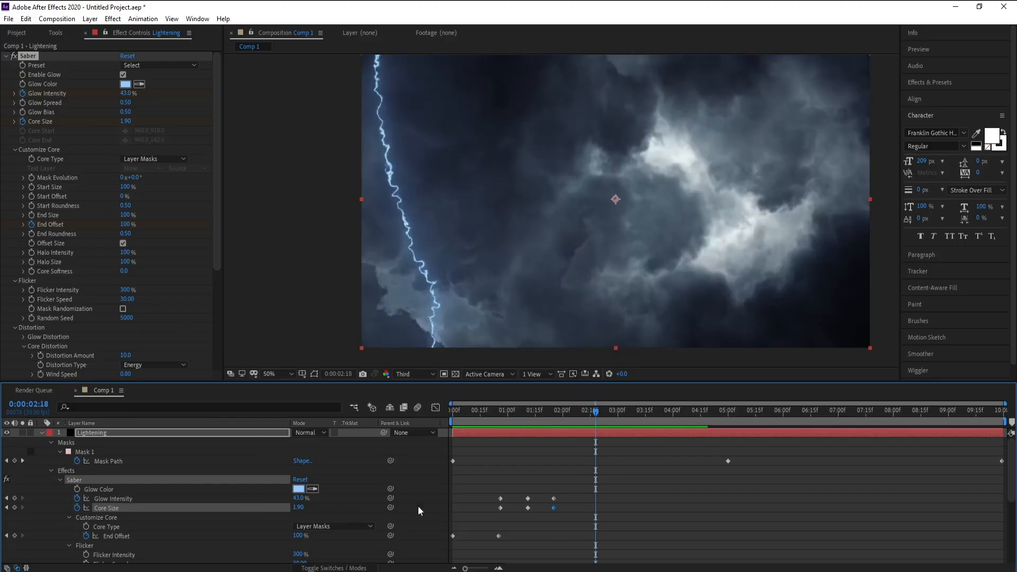
click(14, 499)
click(14, 508)
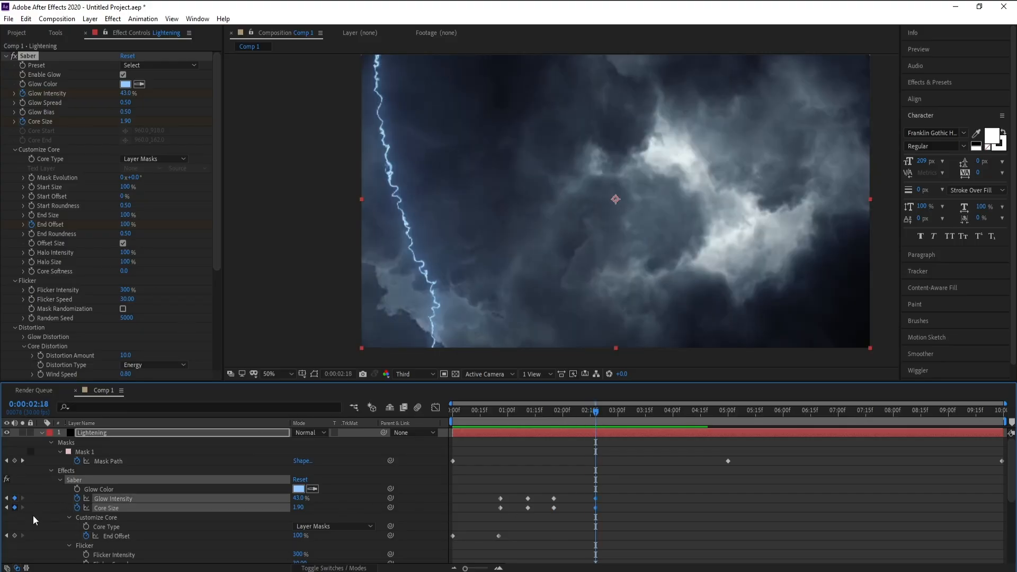
At 3 seconds 6 frames, set Glow Intensity to 190% and Core Size to 1.70.
click(631, 422)
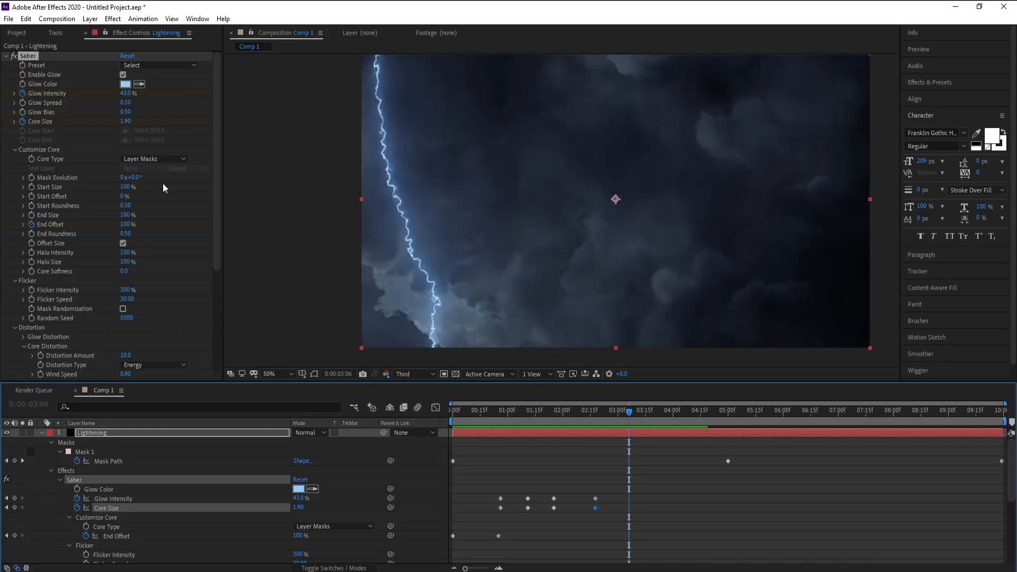
drag(125, 97, 210, 103)
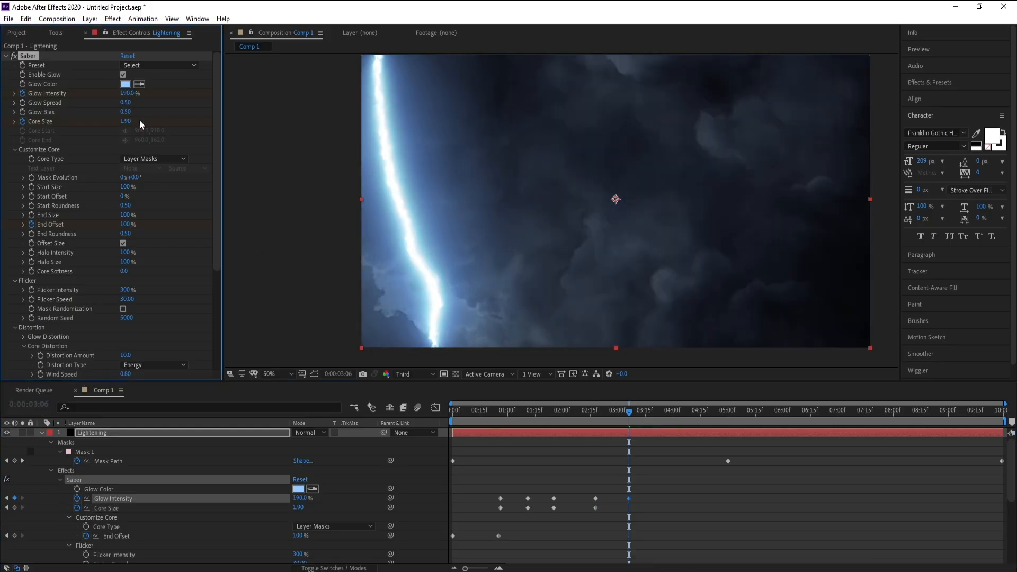
drag(125, 121, 132, 123)
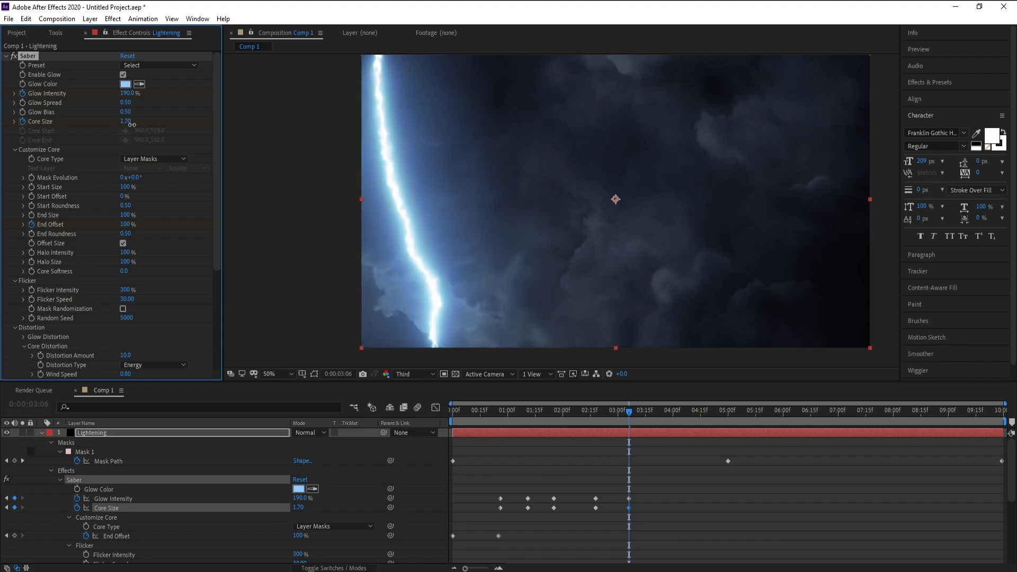
At 3 seconds 16 frames, set Glow Intensity to 161%.
click(652, 412)
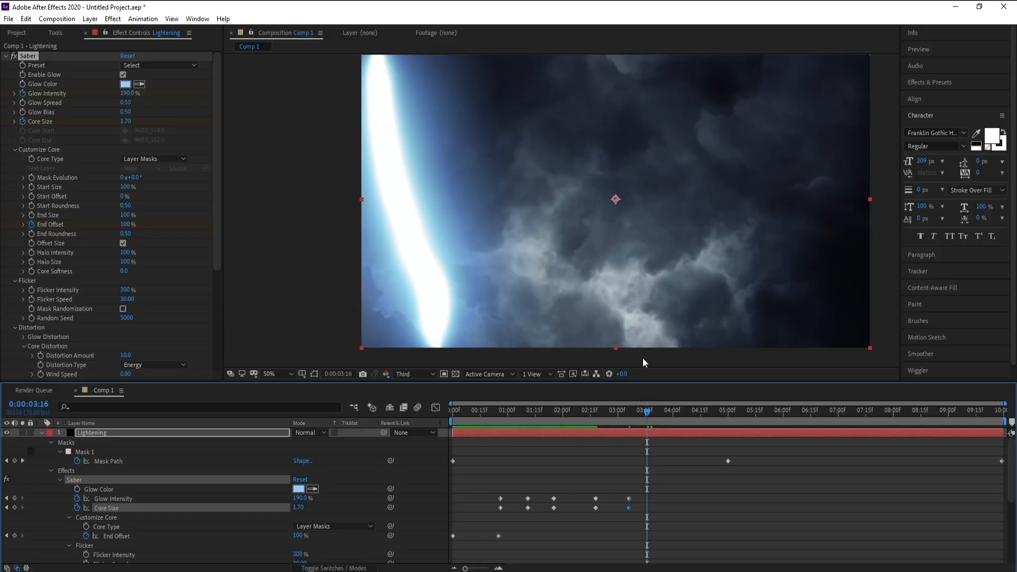
click(128, 94)
text(157)
key(Return)
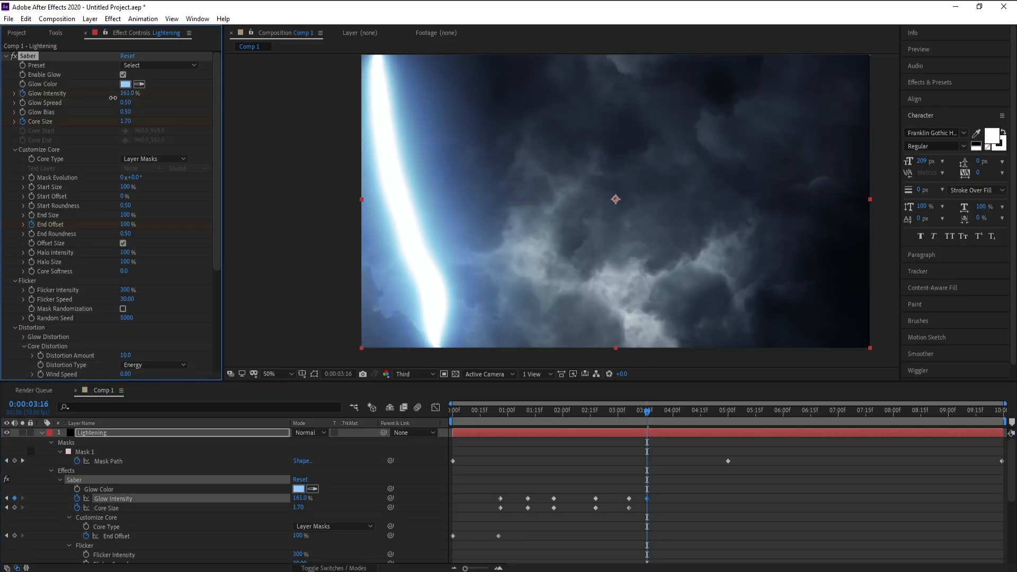
At 3 seconds 16 frames, set Glow Intensity to 50% and Core Size to 0.
text(50)
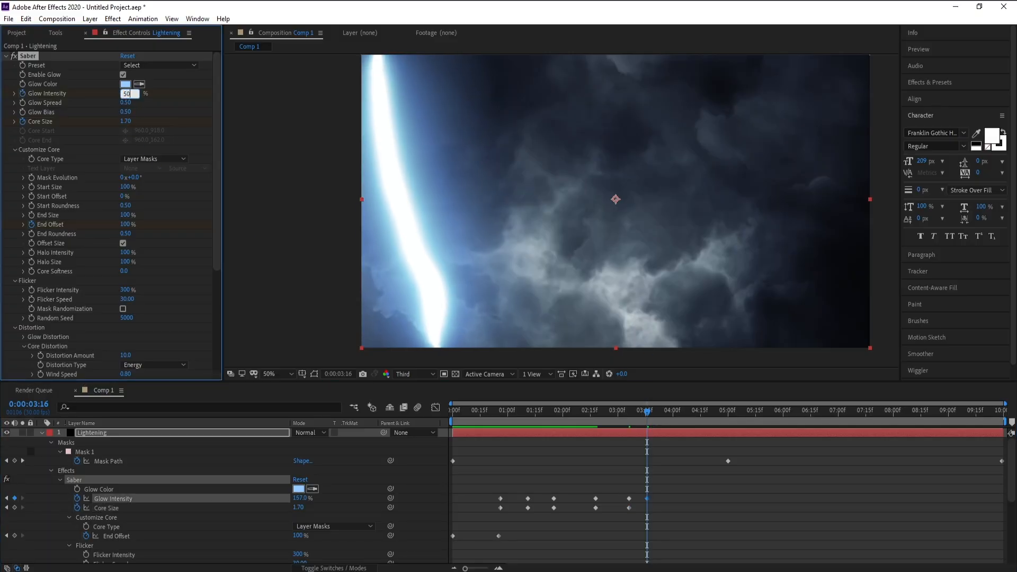
key(Return)
click(127, 121)
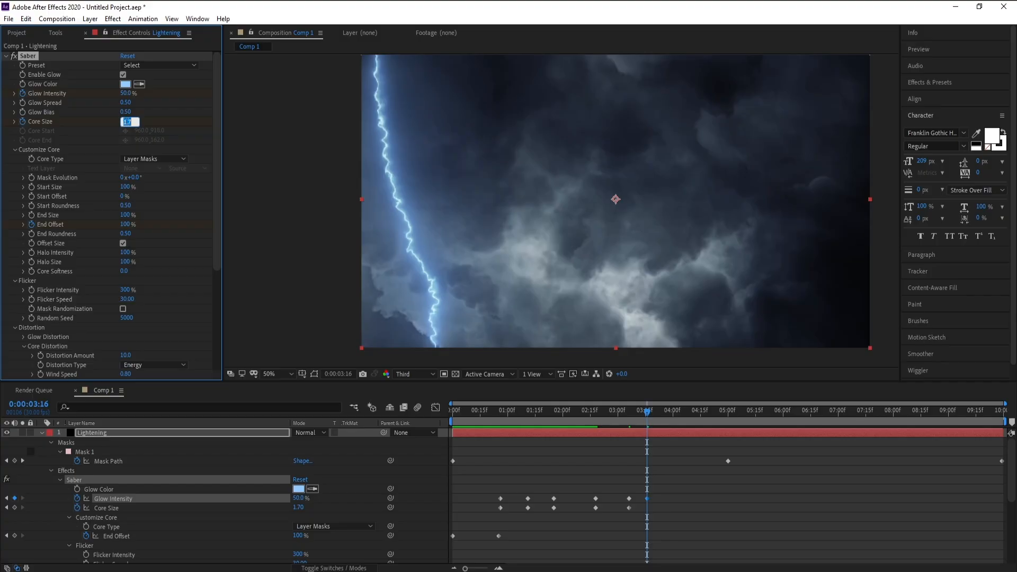
text(0)
key(Return)
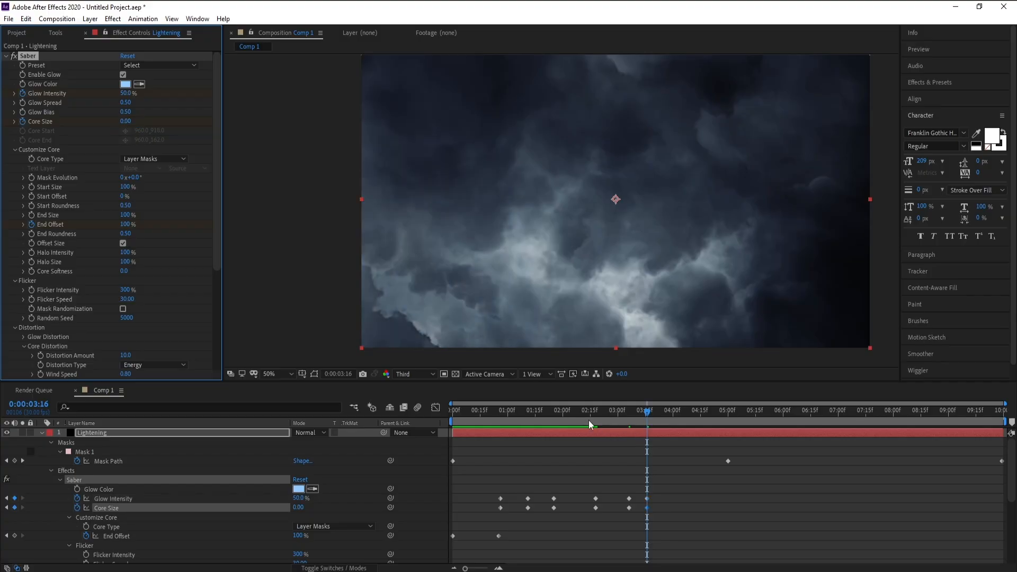
Preview the lightning animation from the start and scrub through the timeline.
key(Home)
key(space)
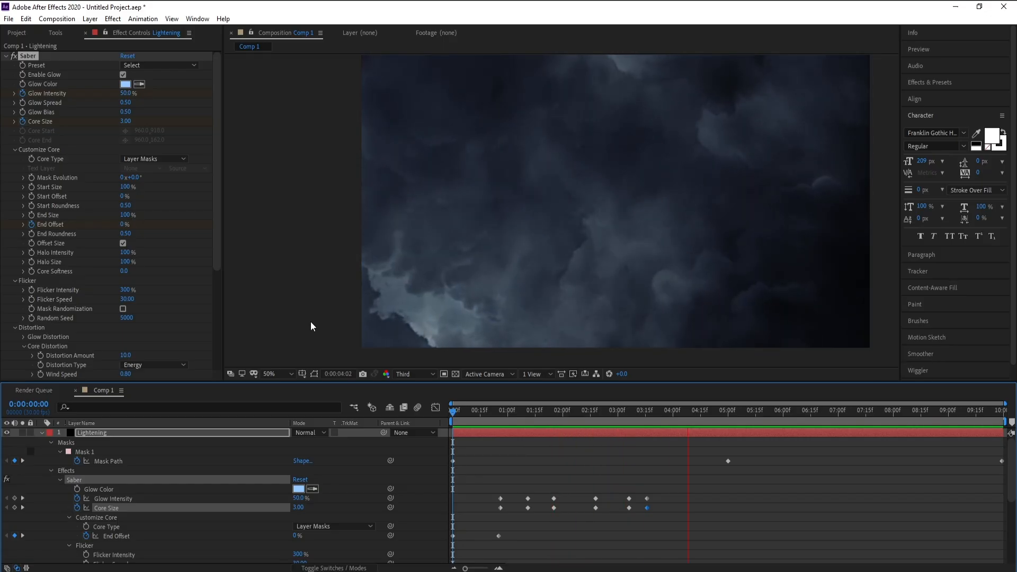
key(space)
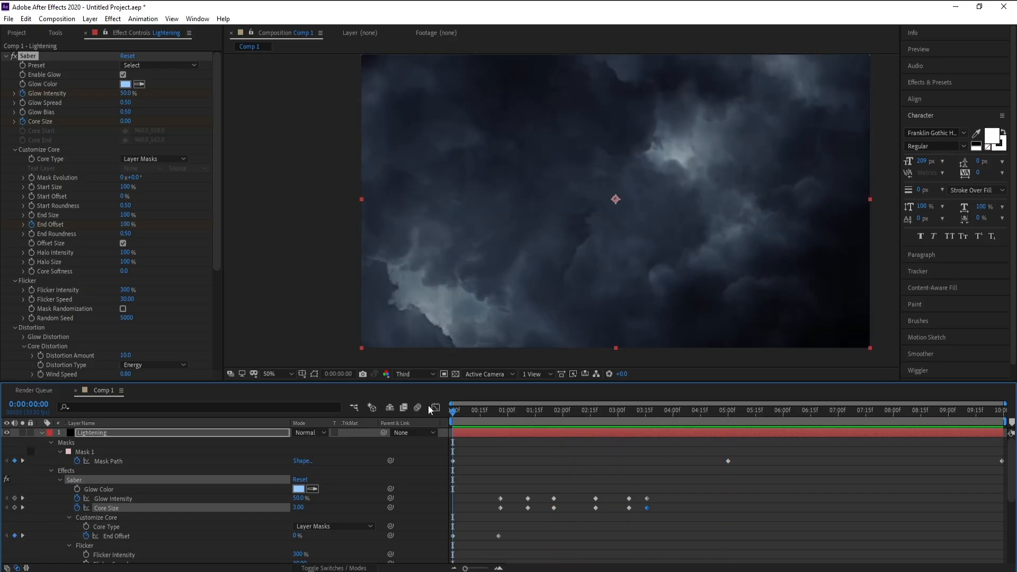
key(space)
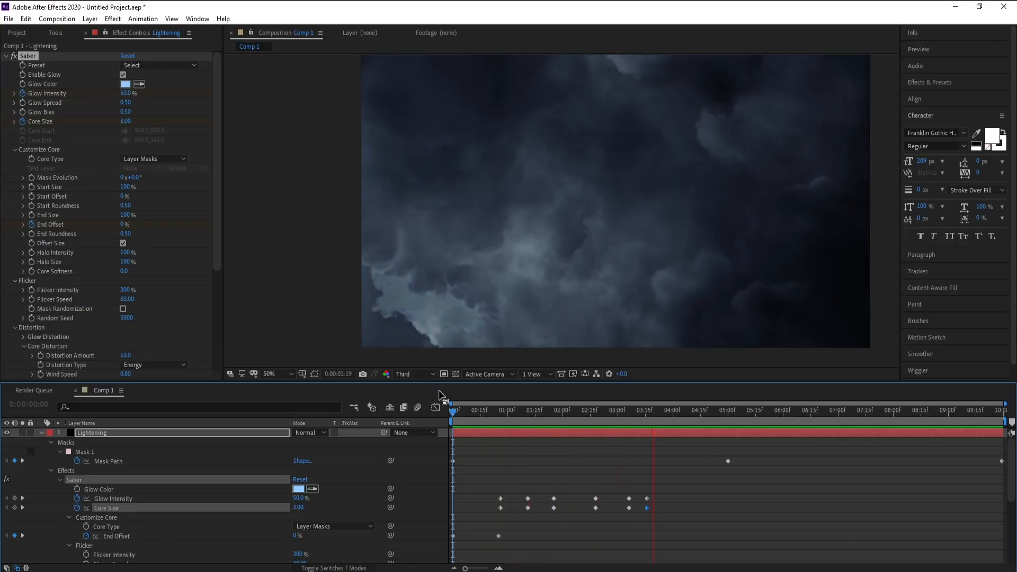
key(space)
drag(481, 415, 595, 415)
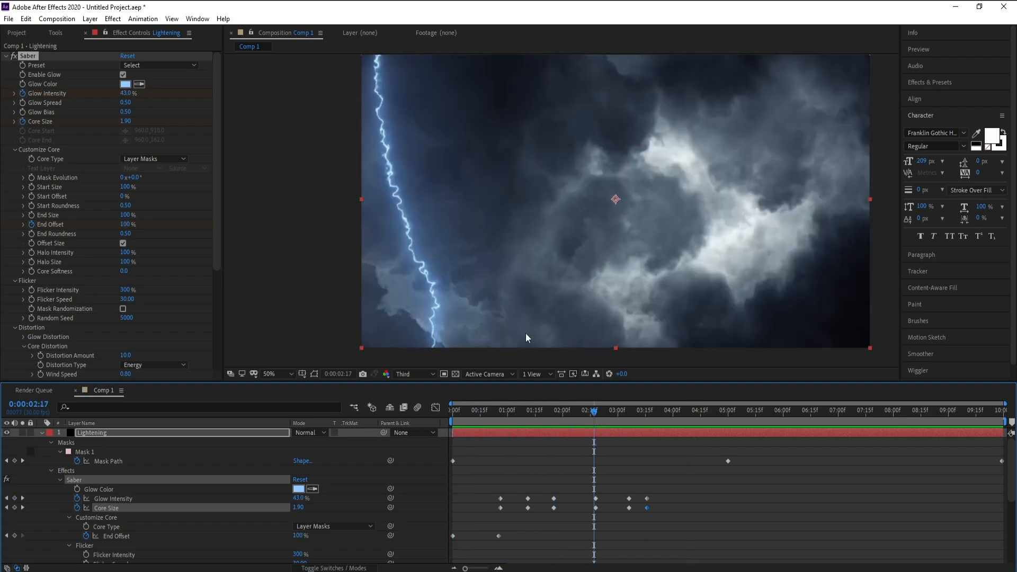